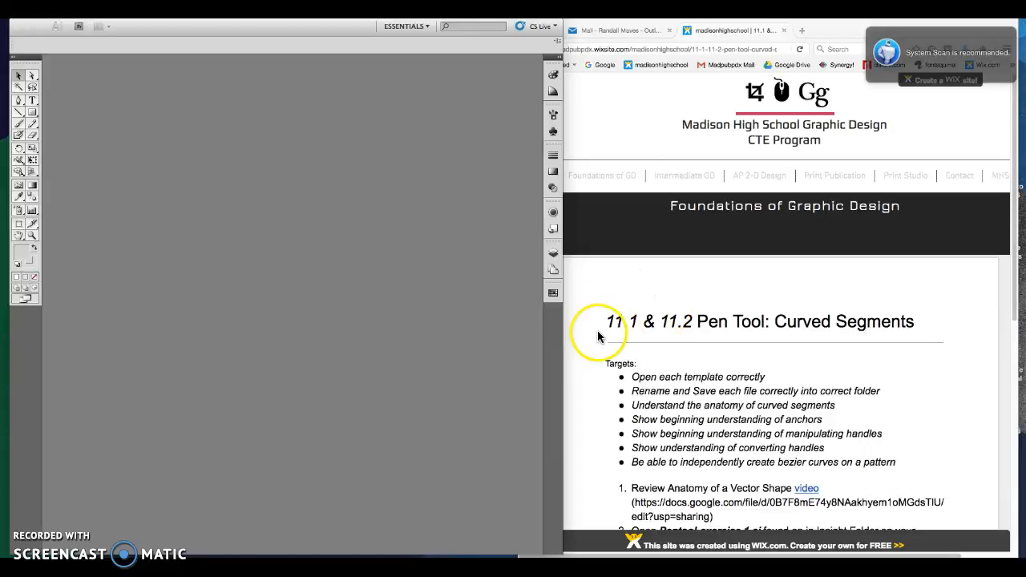
Step: Open Pentool-exercise1.ai from the Insight Files folder on the Desktop in Illustrator
click(624, 324)
click(454, 290)
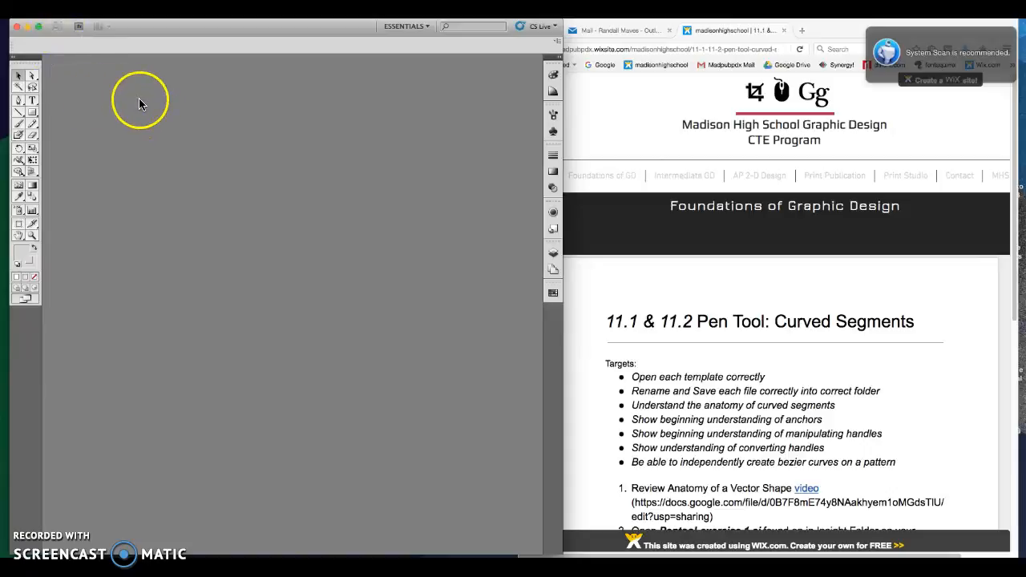
click(66, 11)
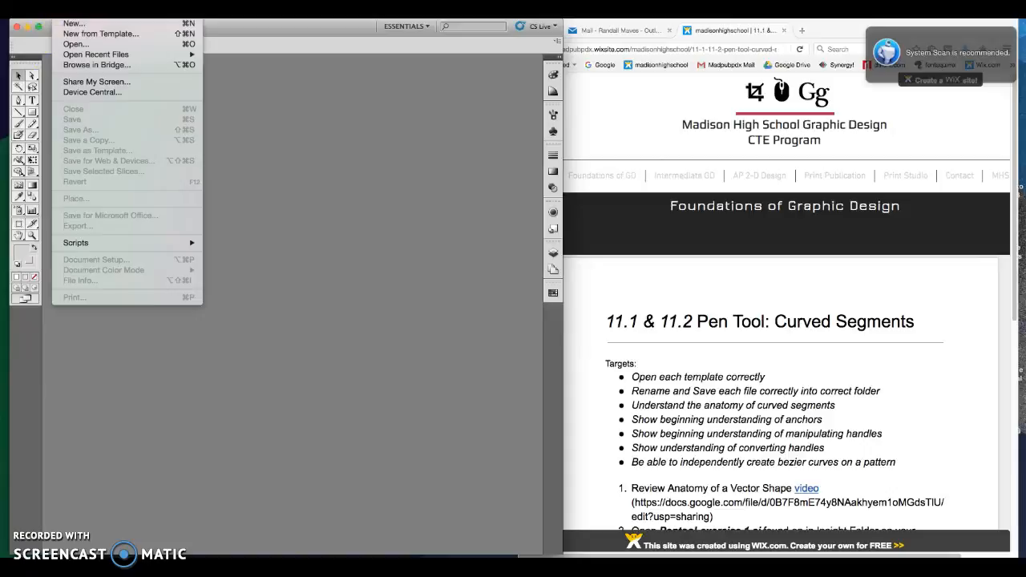
click(180, 44)
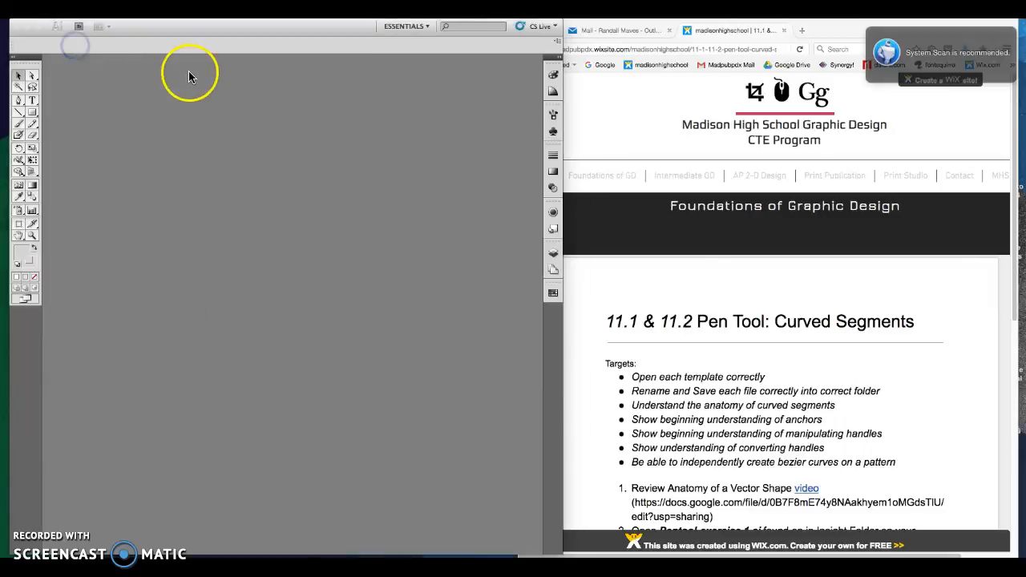
click(354, 201)
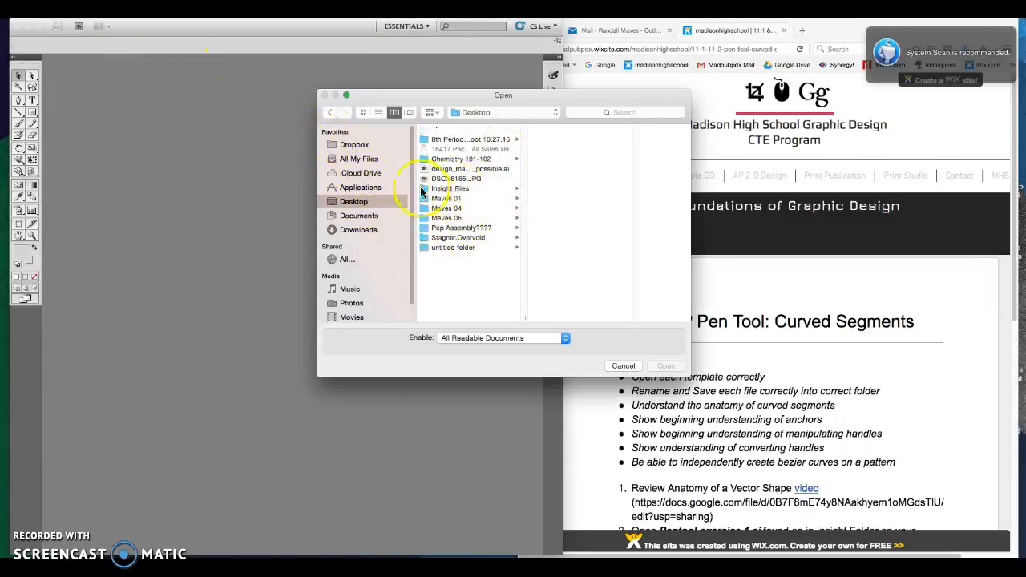
click(450, 189)
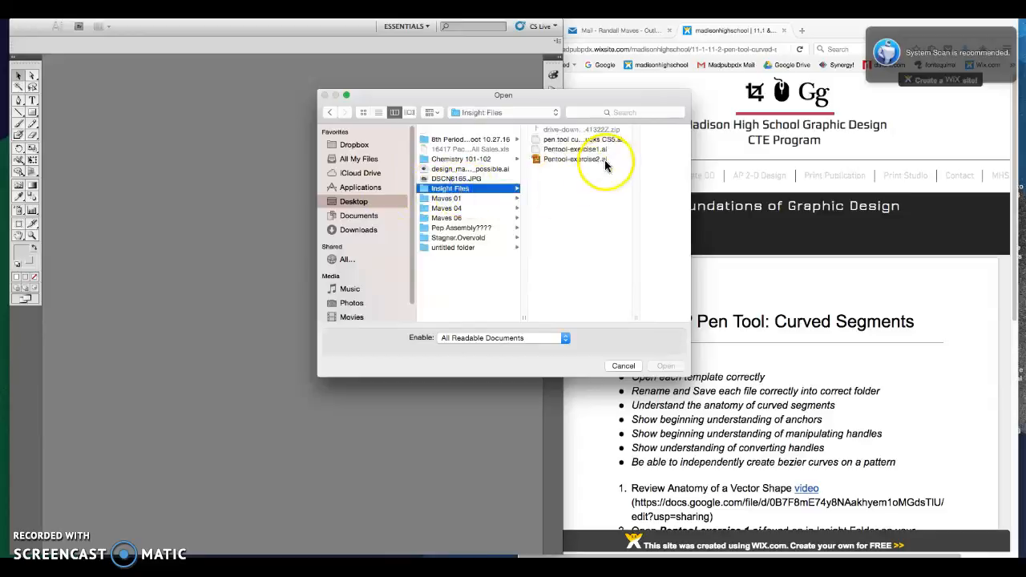
click(561, 151)
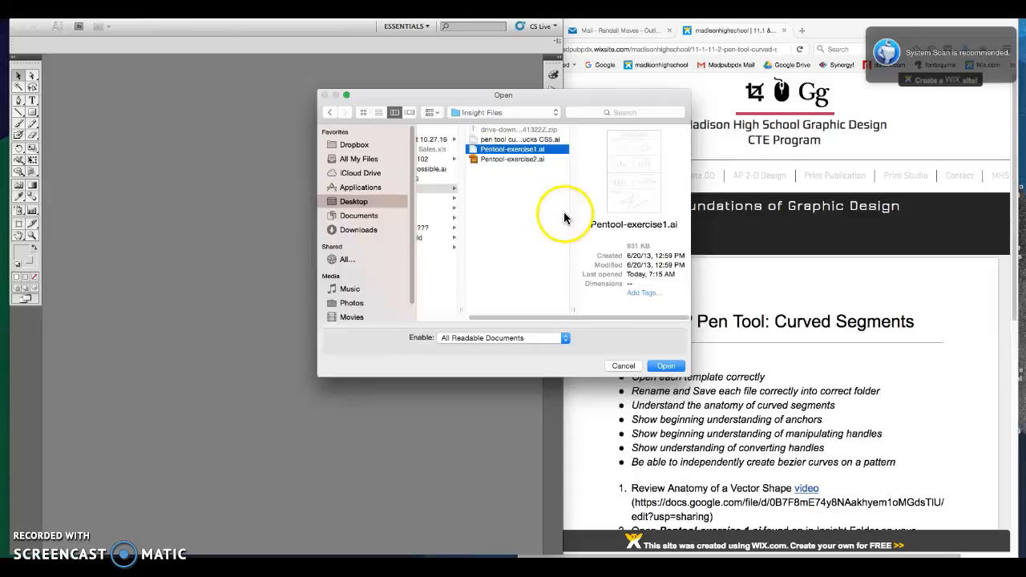
click(664, 368)
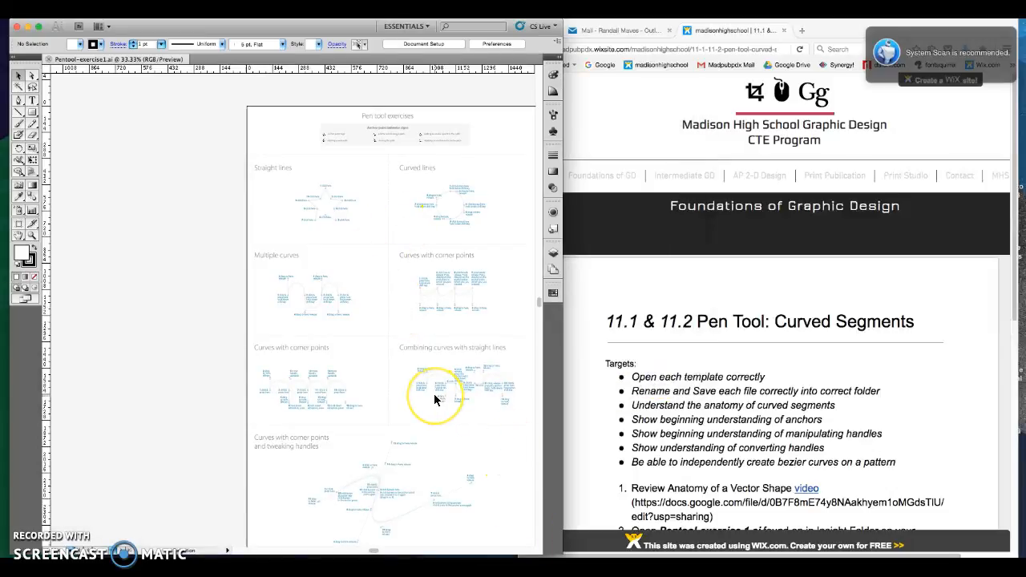
Step: Save the exercise as an Illustrator CS5 file in the owner's 01 folder, named 11.1 plus surname, first initial and 01
key(super+0)
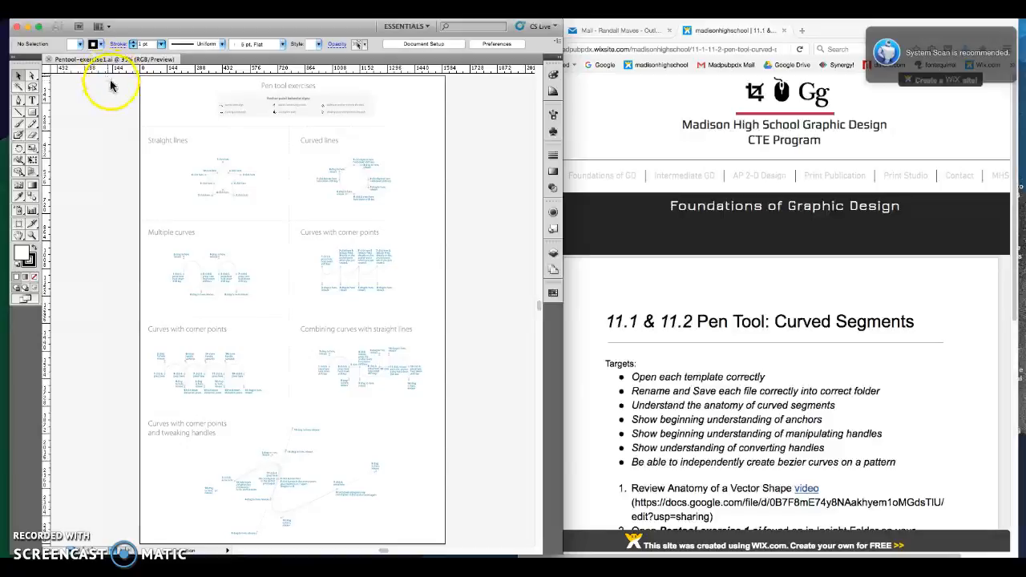
click(66, 11)
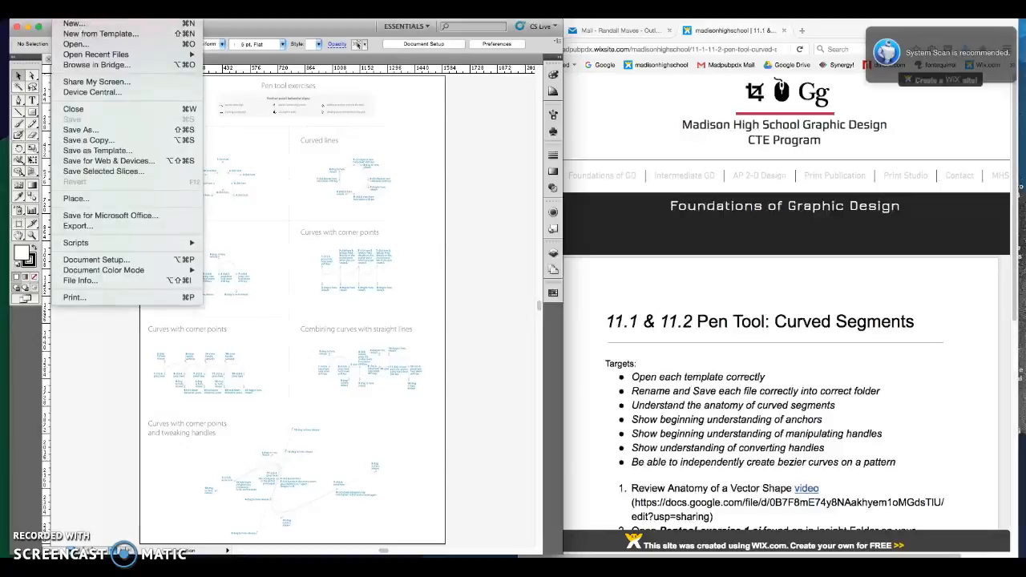
click(104, 133)
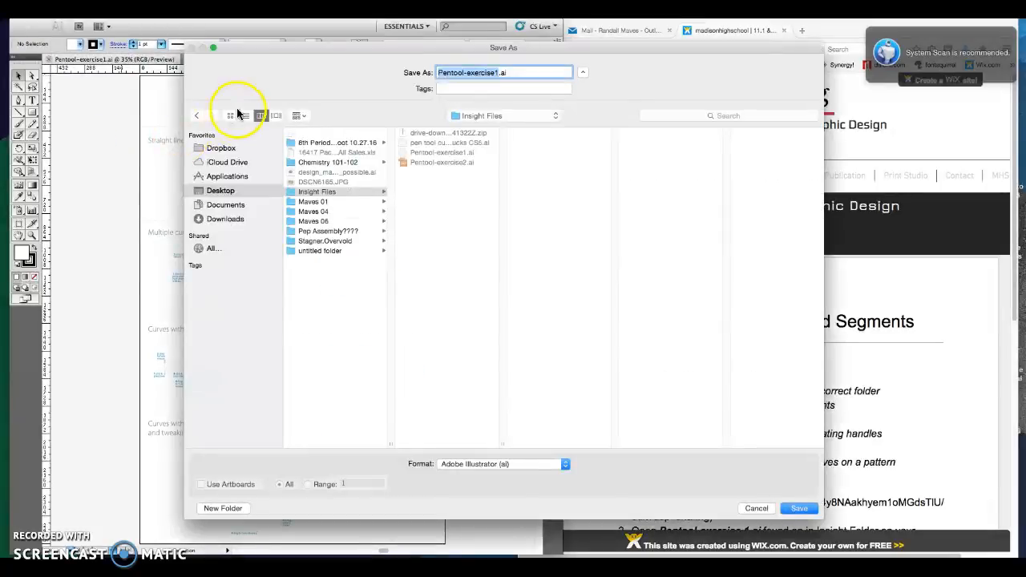
click(459, 72)
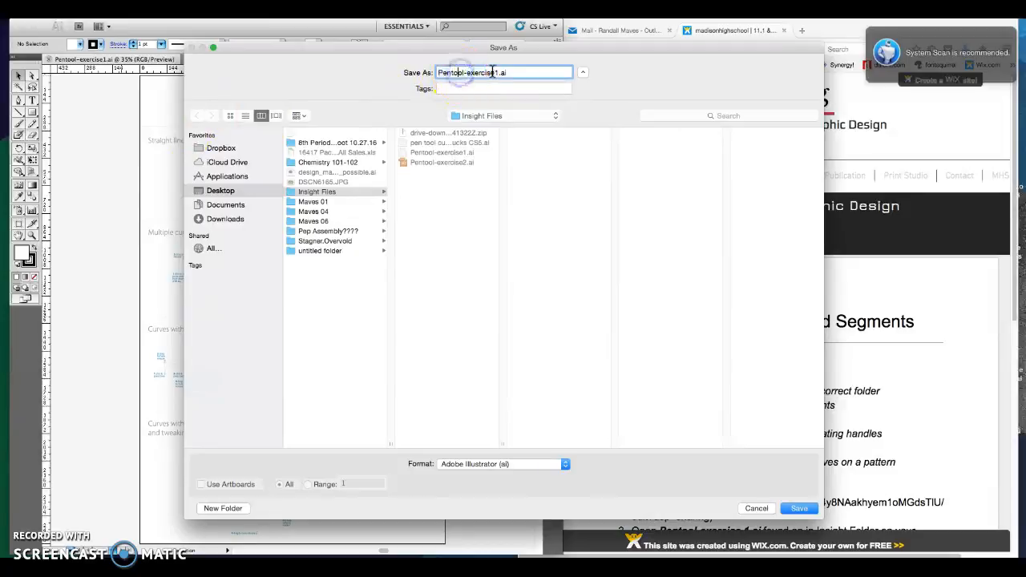
triple_click(488, 72)
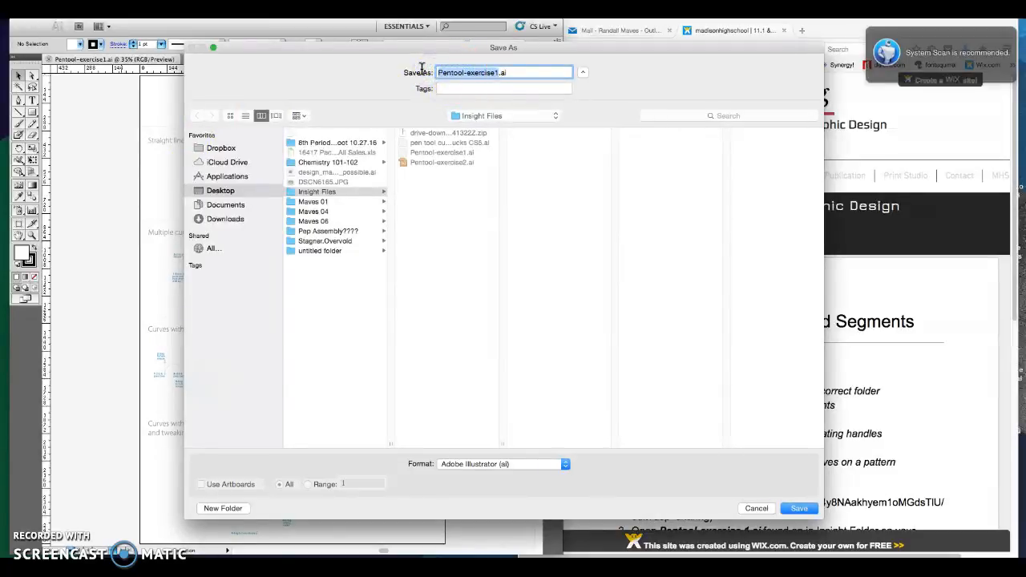
text(11.1maves01)
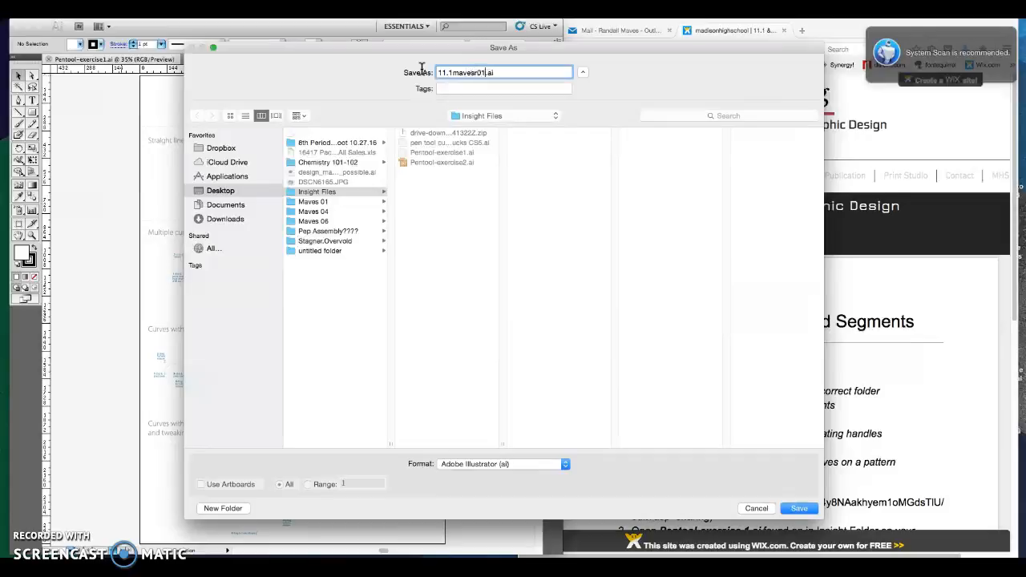
click(320, 202)
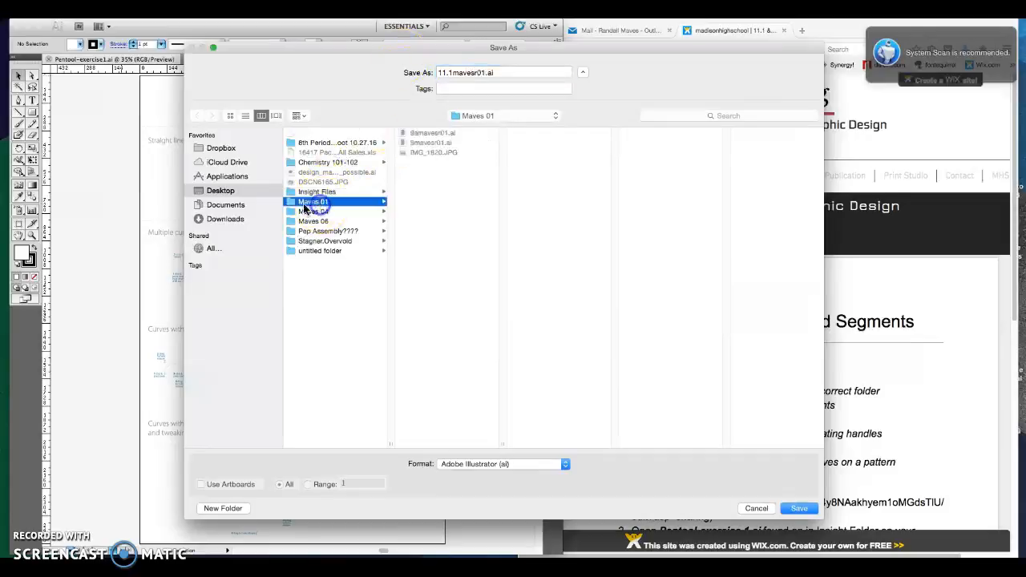
click(798, 509)
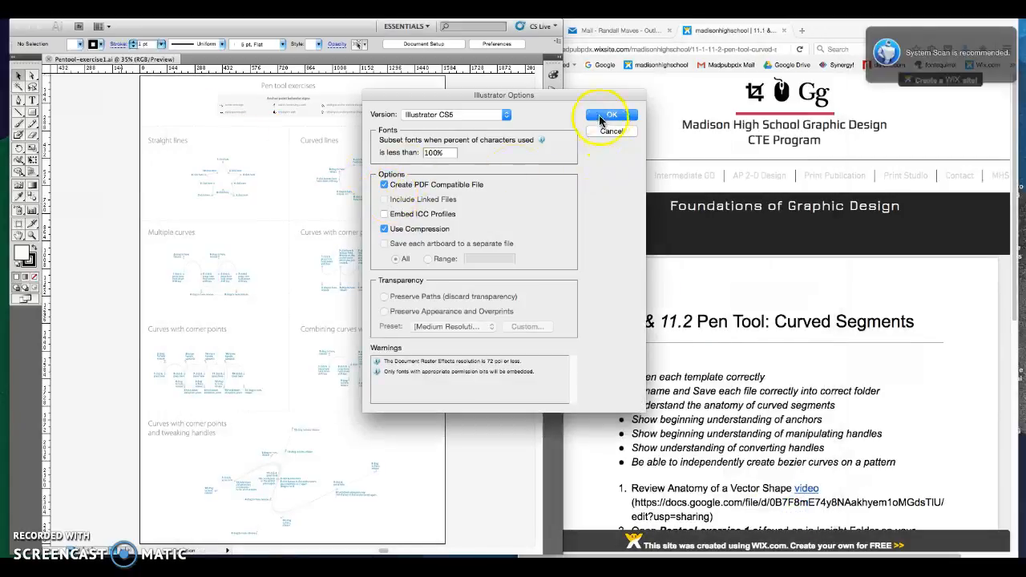
click(600, 116)
mouse_move(80, 61)
mouse_down()
mouse_move(73, 46)
mouse_move(76, 64)
mouse_up()
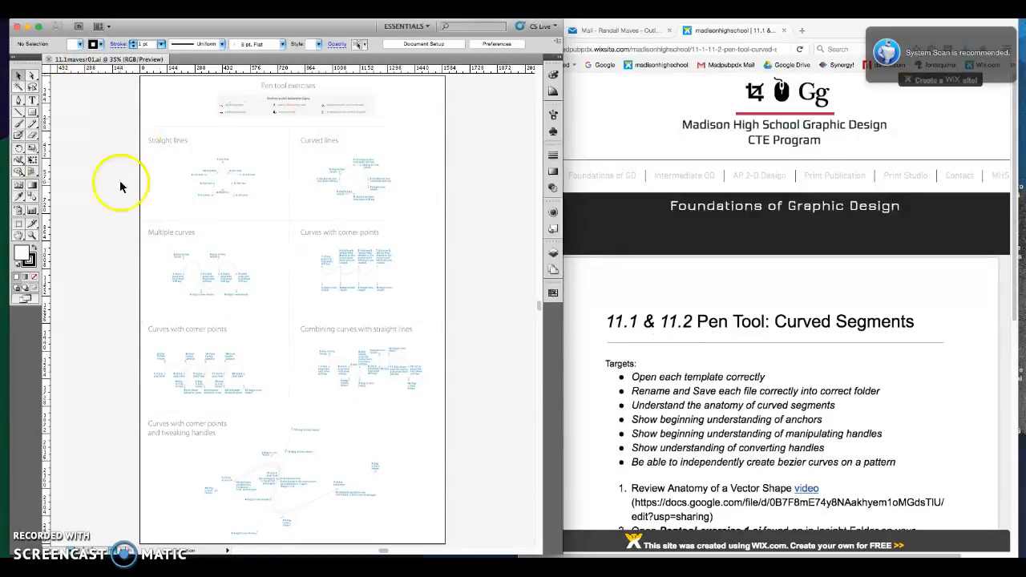
Step: Set the fill to None and make the black stroke active for tracing the Straight lines exercise
click(32, 236)
drag(149, 137, 286, 227)
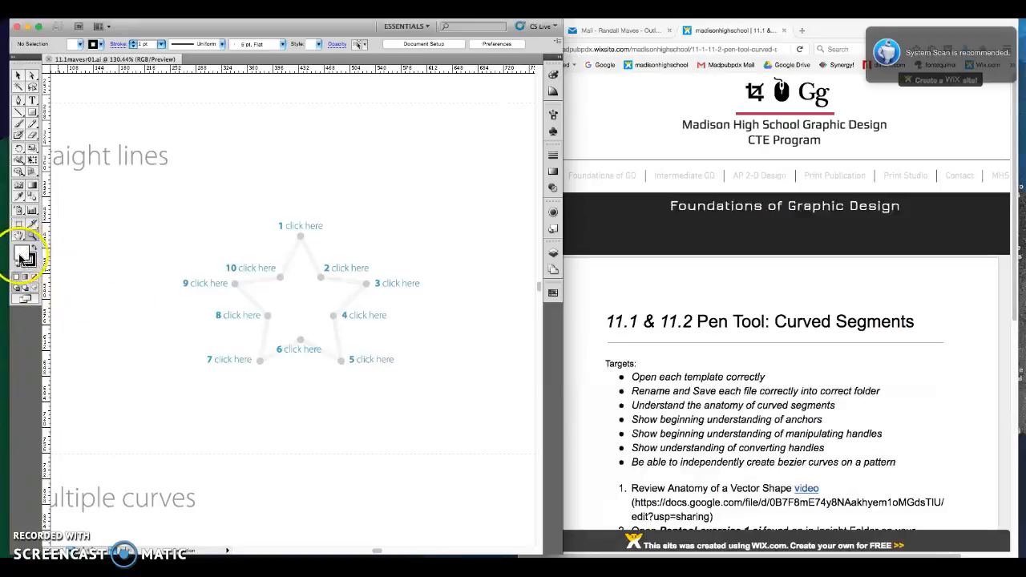
click(32, 279)
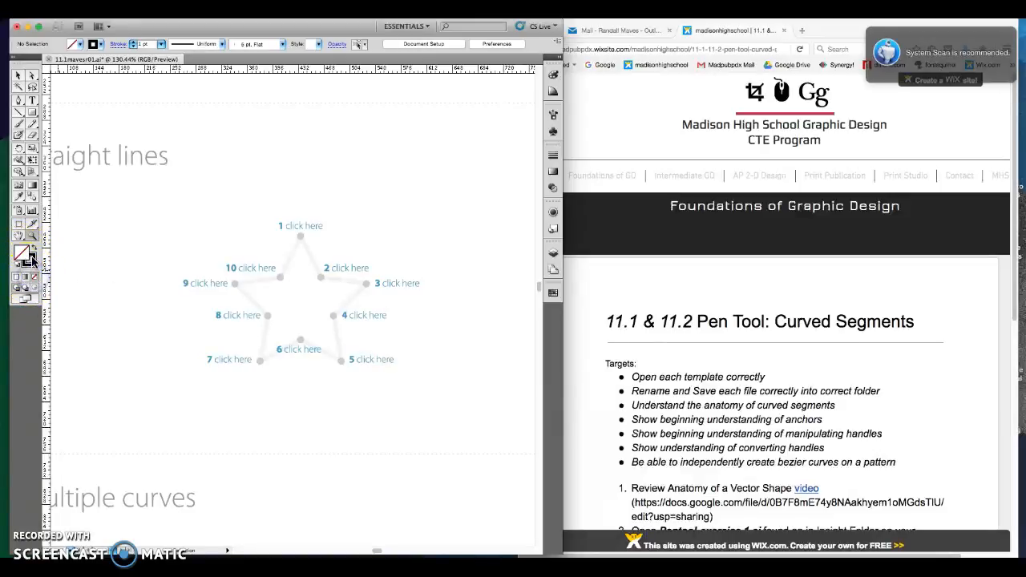
click(30, 259)
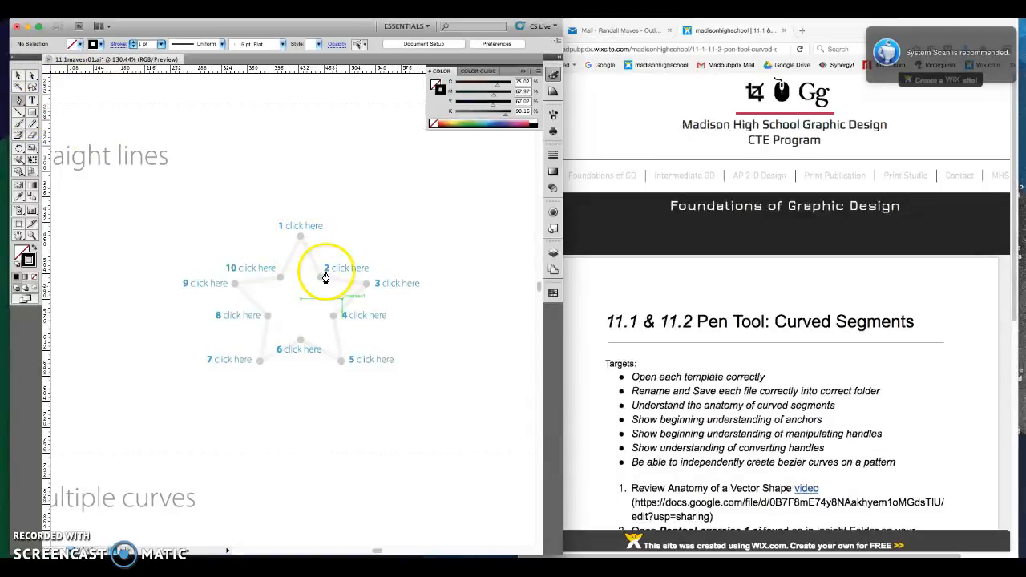
Step: Trace the Straight lines star with the Pen tool through corner points 1 to 10 and close the path at point 1
click(300, 237)
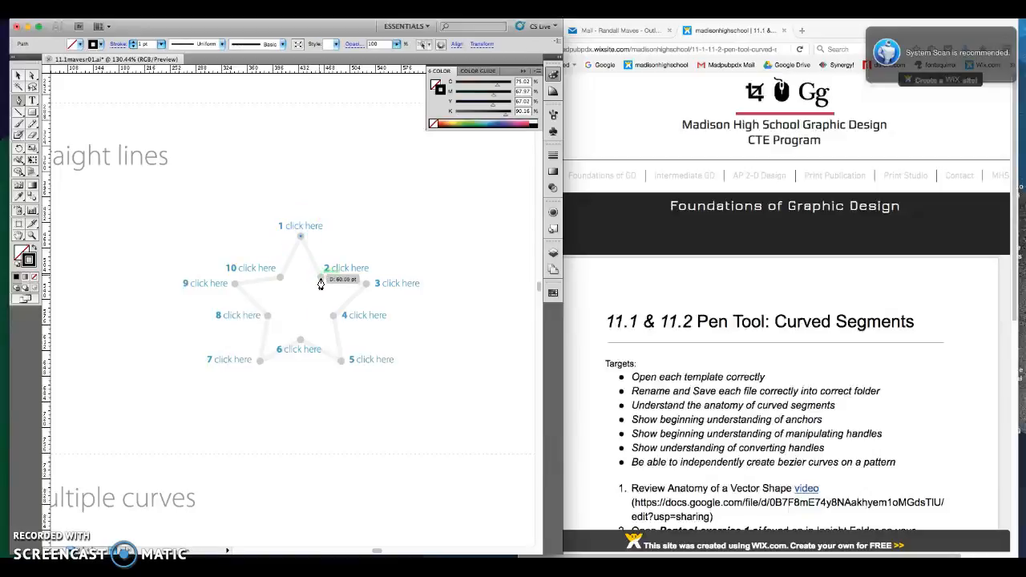
click(321, 278)
click(364, 283)
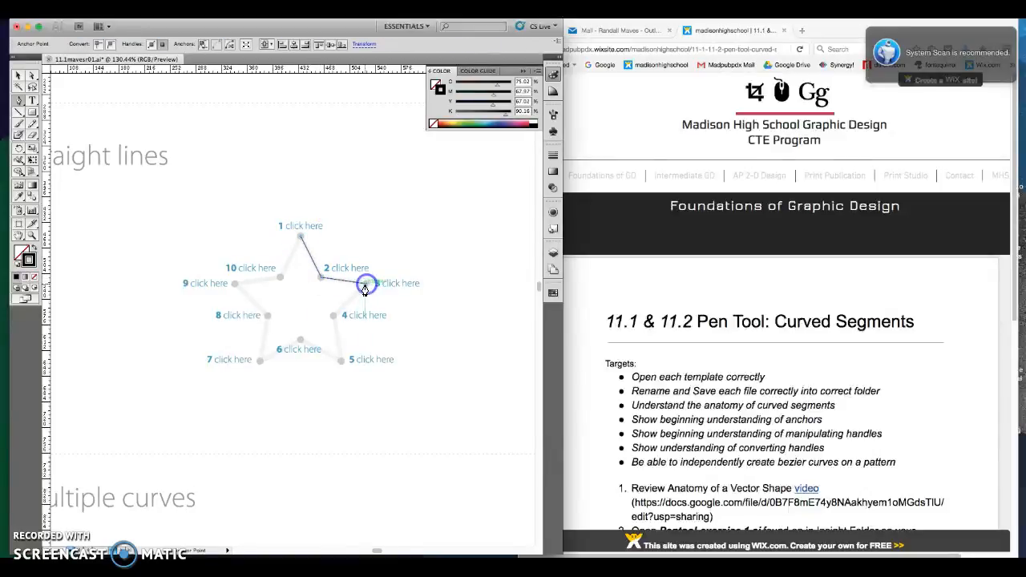
click(335, 316)
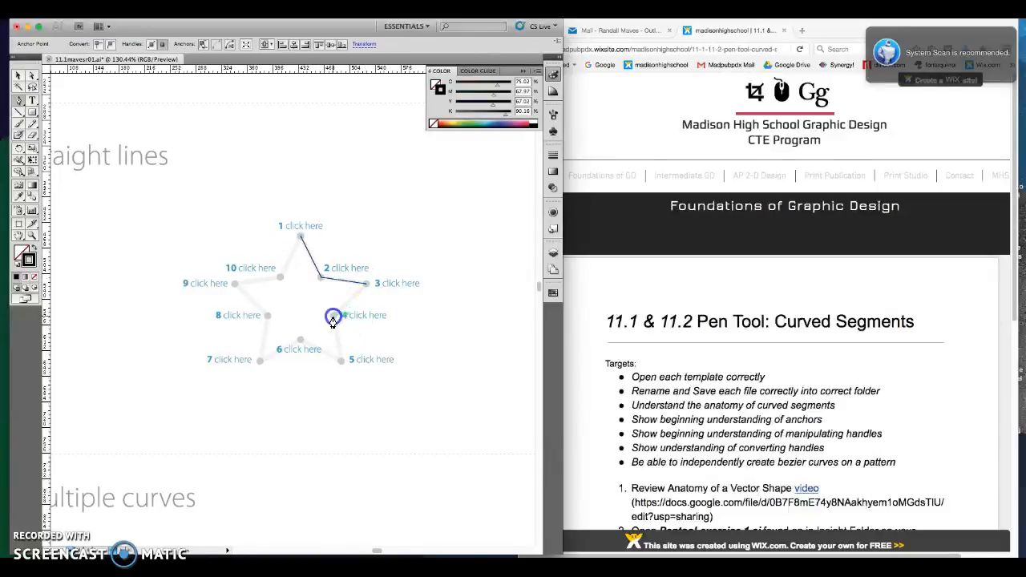
click(341, 360)
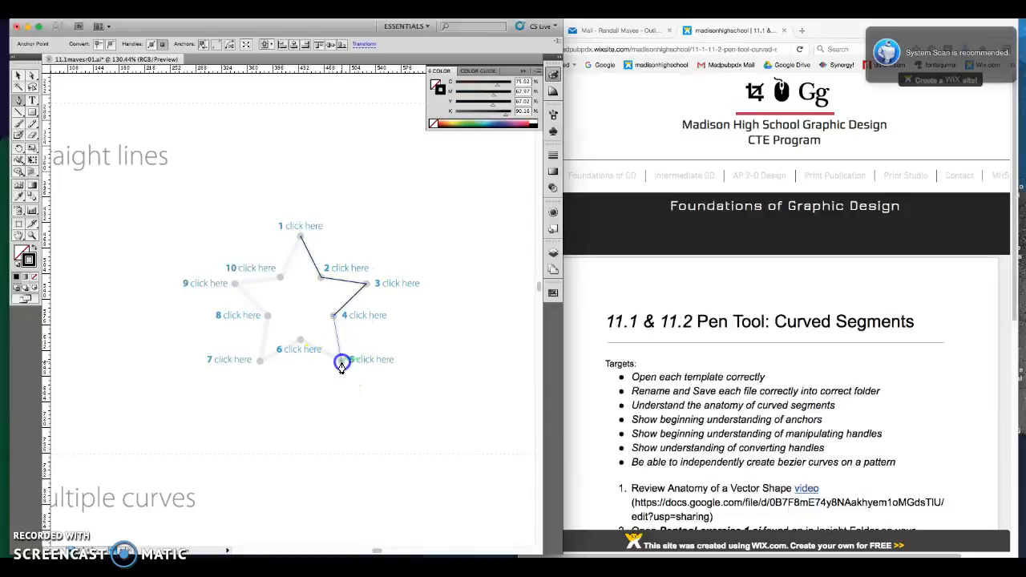
click(300, 340)
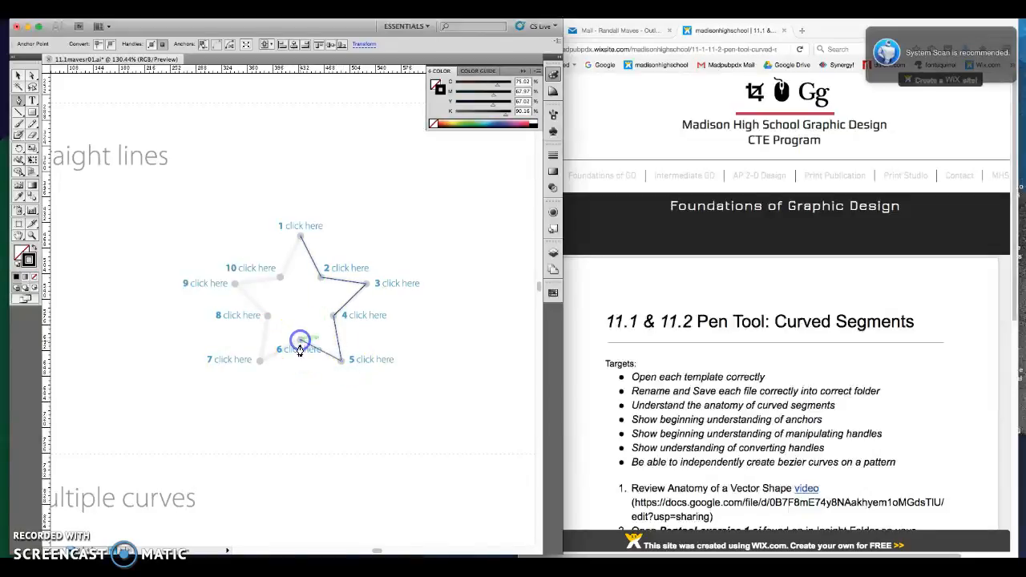
click(260, 360)
click(269, 317)
click(234, 284)
click(277, 281)
click(301, 238)
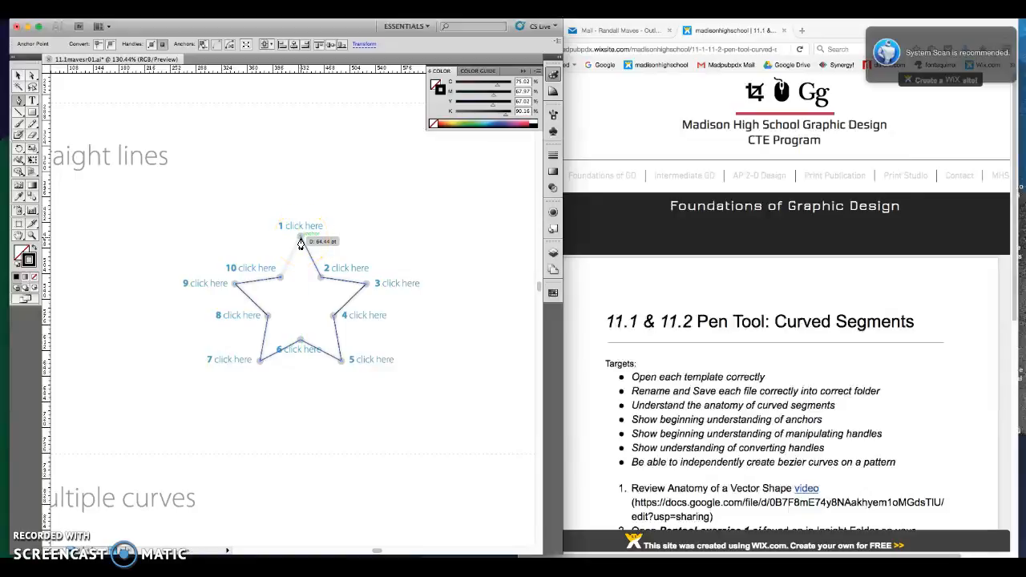
click(301, 239)
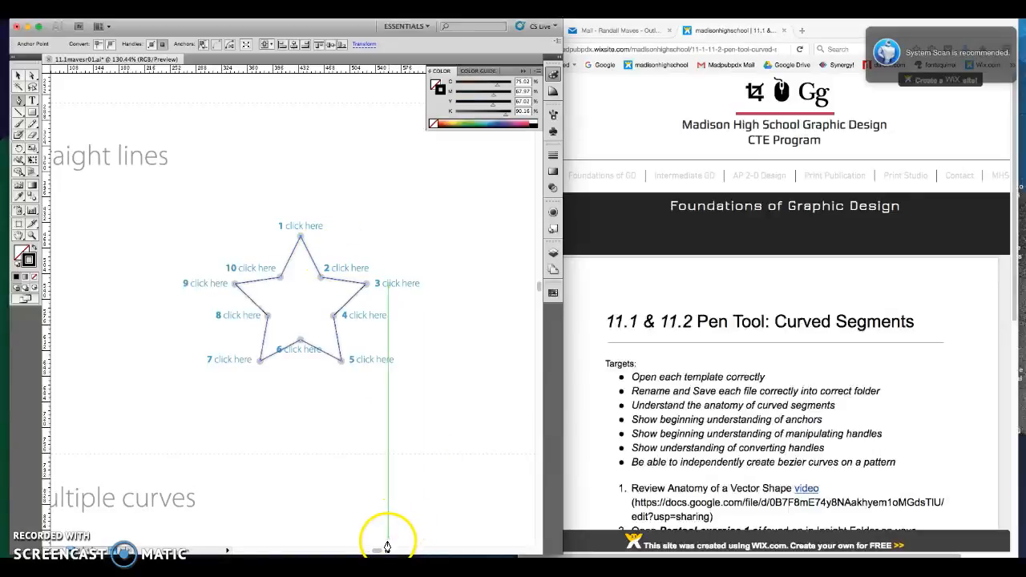
drag(376, 552, 387, 550)
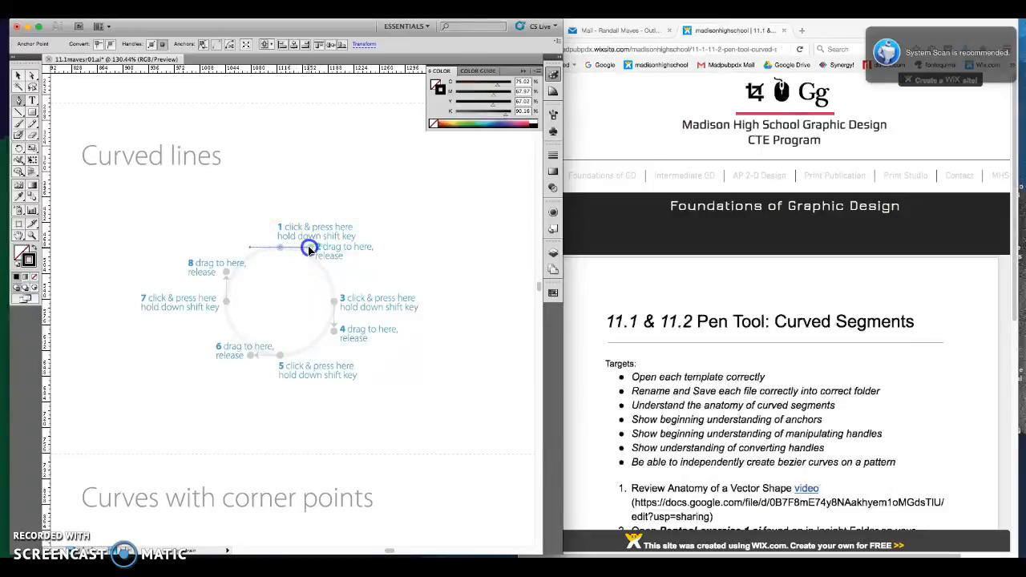
drag(309, 250, 310, 251)
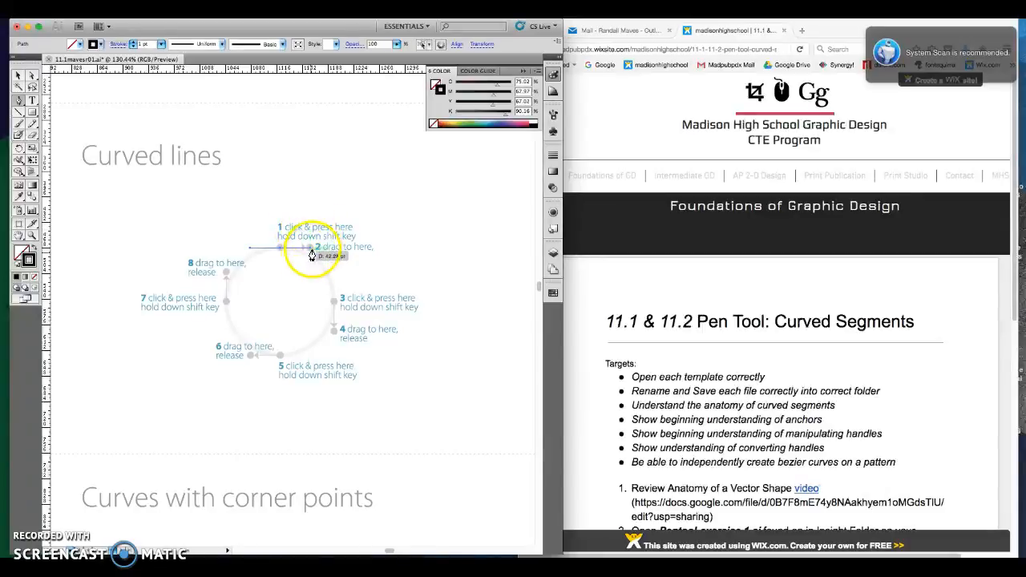
drag(314, 258, 278, 255)
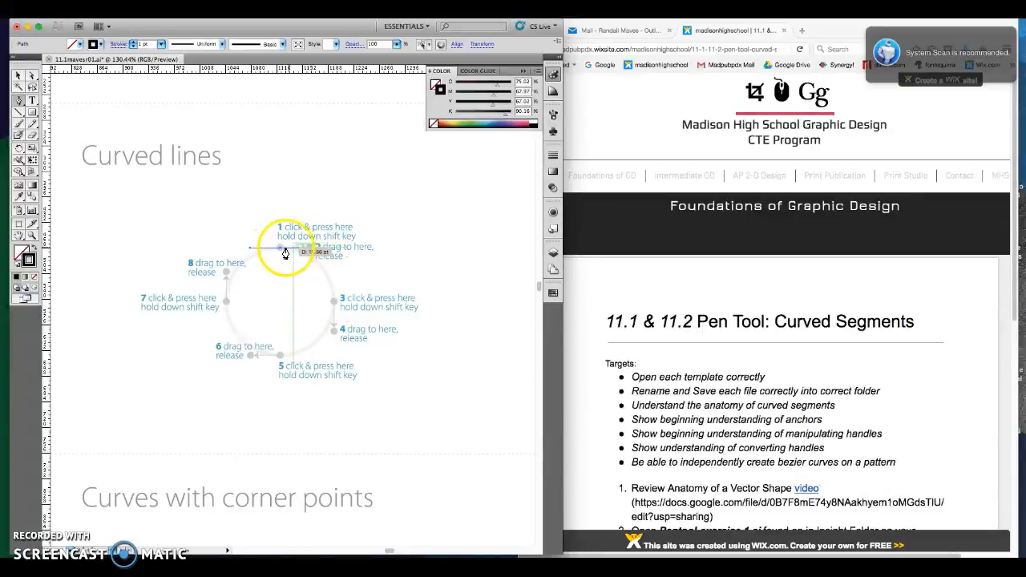
drag(312, 255, 273, 254)
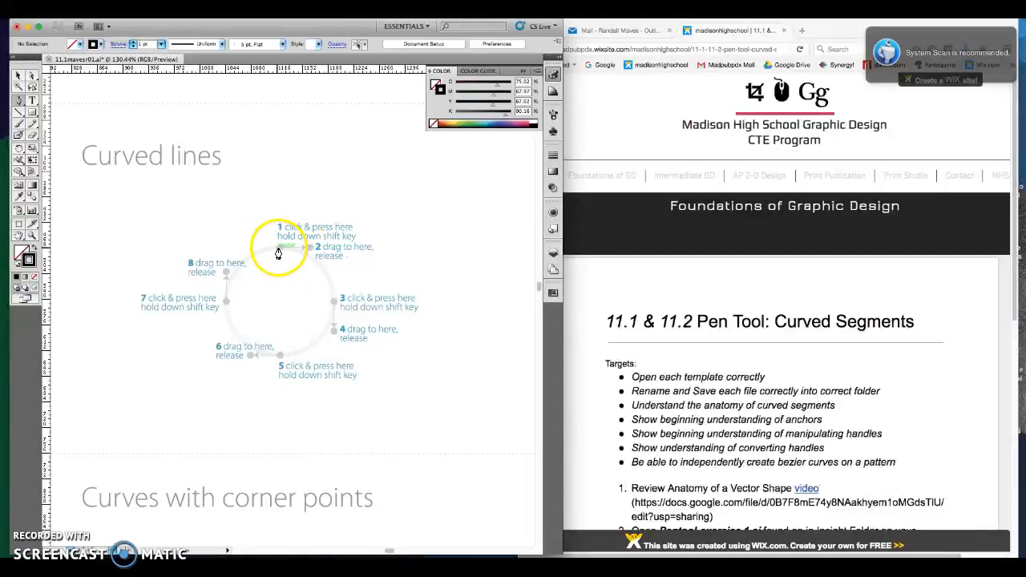
Step: Trace the Curved lines circle with the Pen tool, using smooth anchors at 1, 3, 5 and 7 with handles to 2, 4, 6 and 8, and close it
click(280, 252)
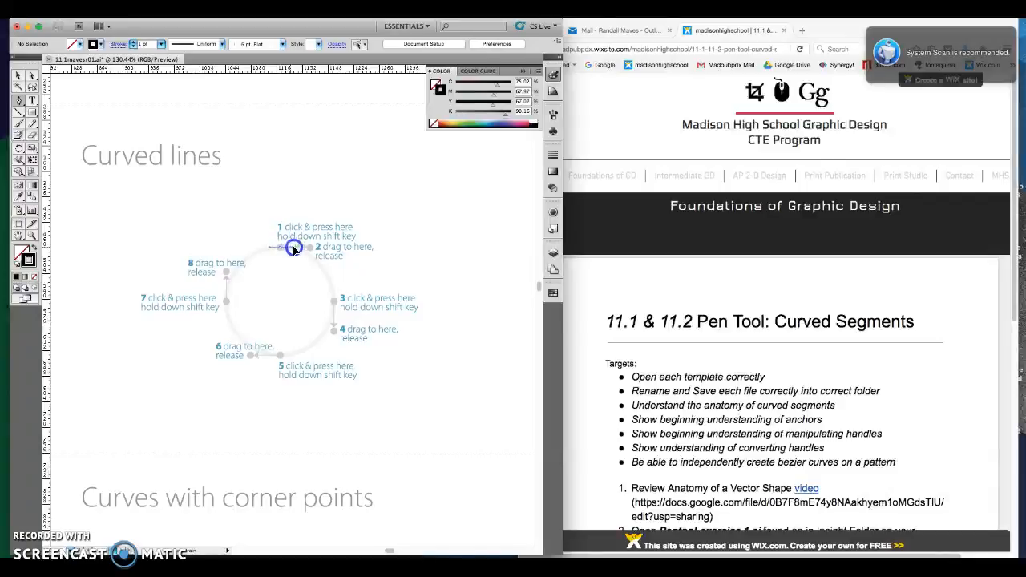
drag(312, 250, 270, 251)
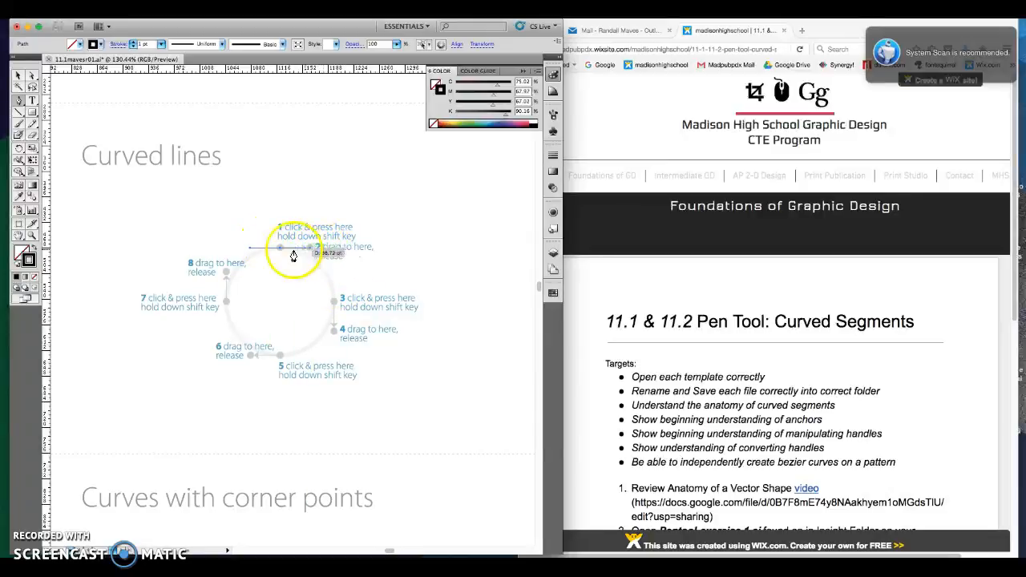
drag(321, 281, 310, 247)
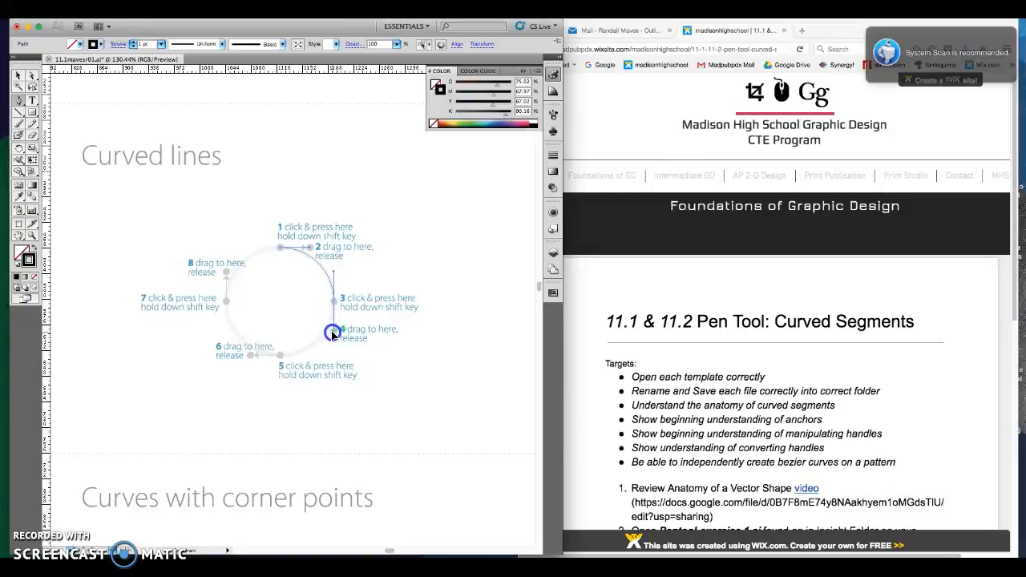
drag(332, 333, 333, 331)
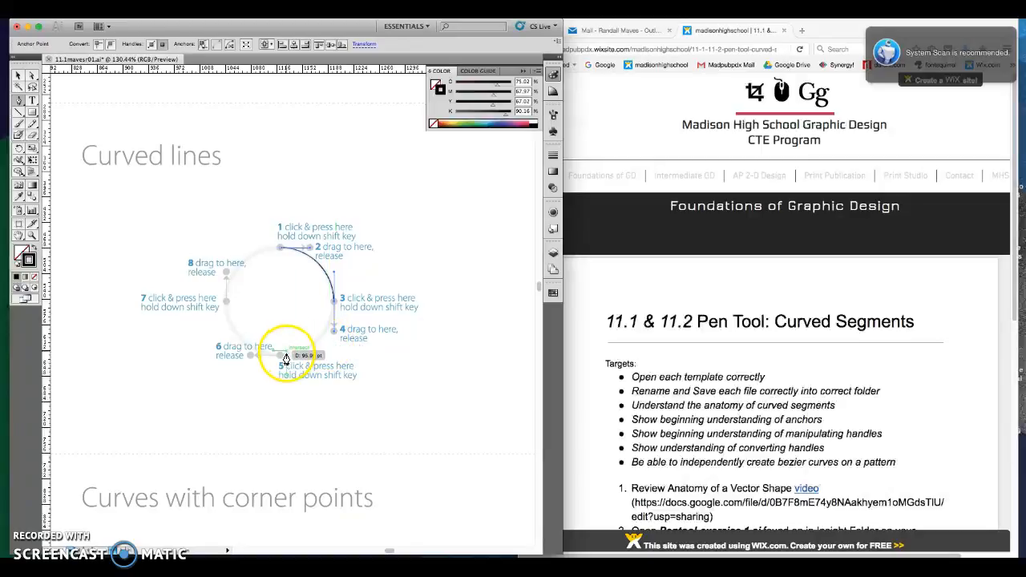
drag(280, 355, 253, 357)
drag(227, 301, 311, 253)
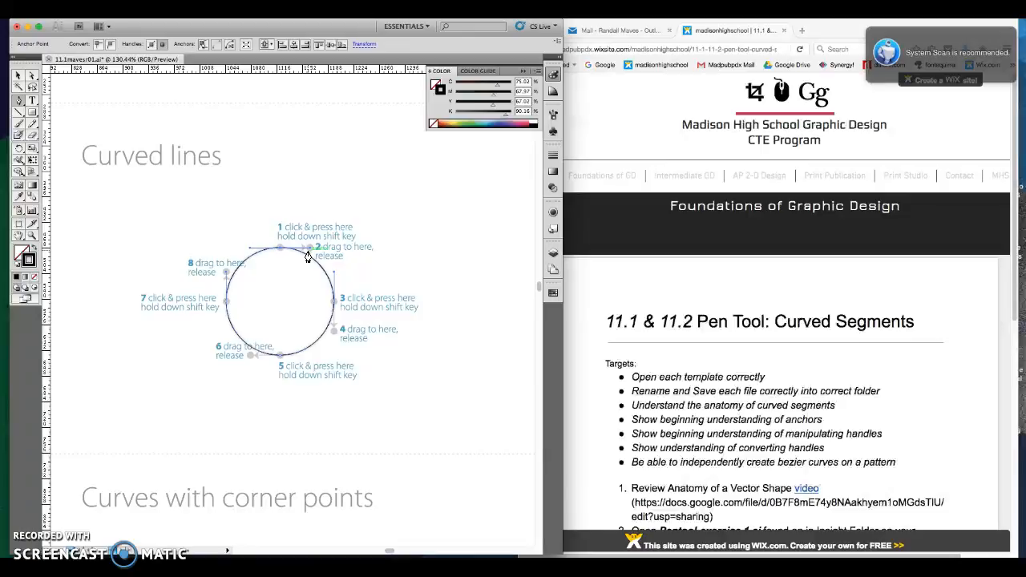
Step: Delete the traced Curved lines circle and retrace it with the Pen tool through smooth anchors 1, 3, 5 and 7, closing it at 1
key(Delete)
key(Delete)
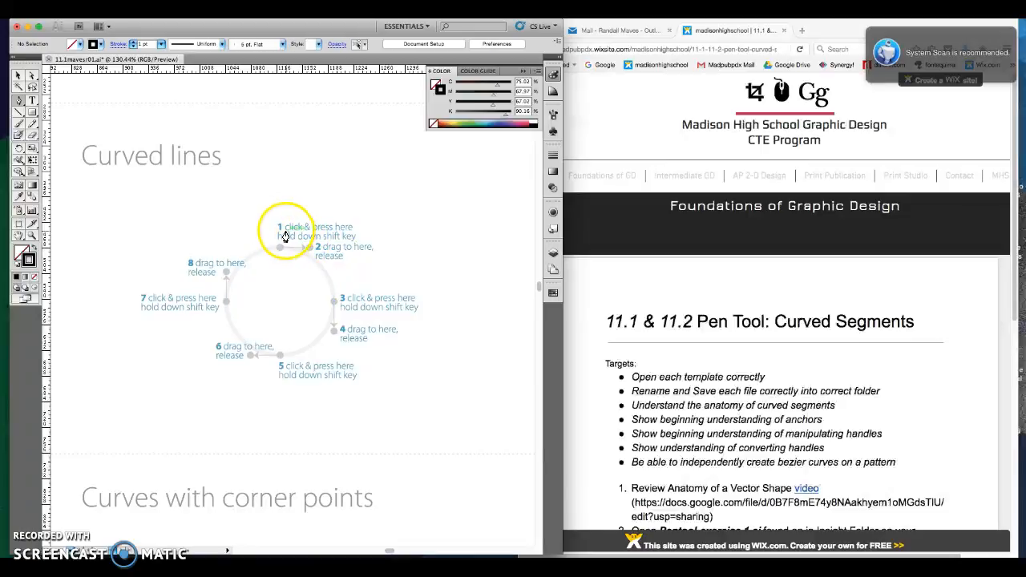
drag(279, 248, 310, 247)
drag(336, 306, 335, 328)
drag(280, 358, 250, 355)
drag(227, 301, 226, 271)
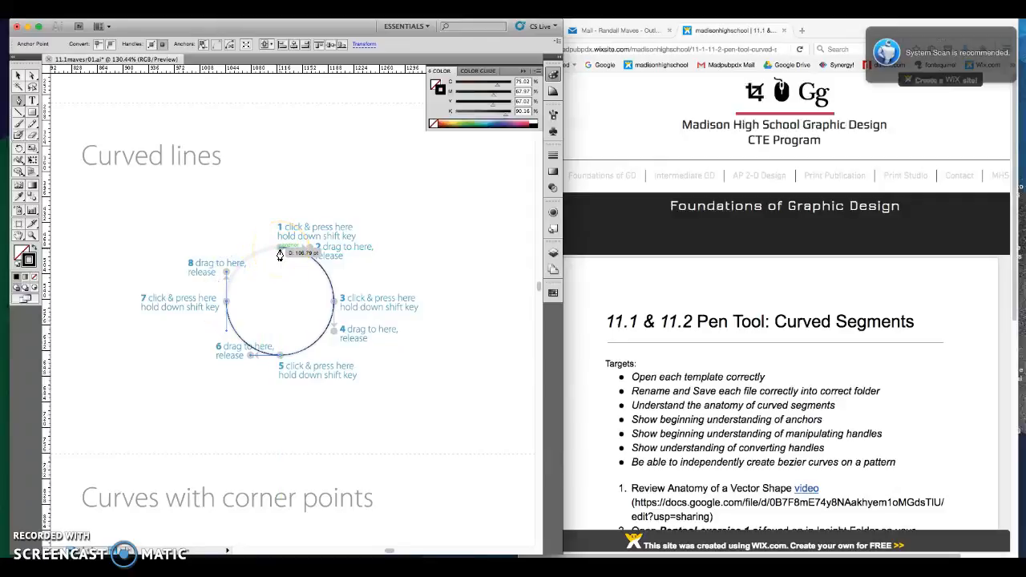
drag(280, 255, 308, 253)
click(24, 76)
click(316, 168)
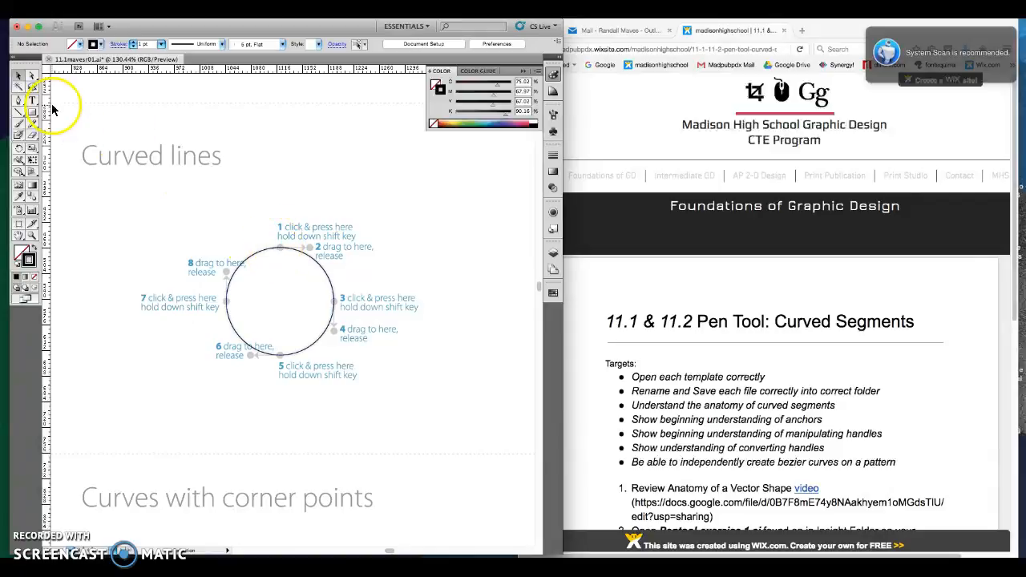
Step: Inspect the direction handles of the circle's anchor at point 1 with the Direct Selection tool
click(31, 77)
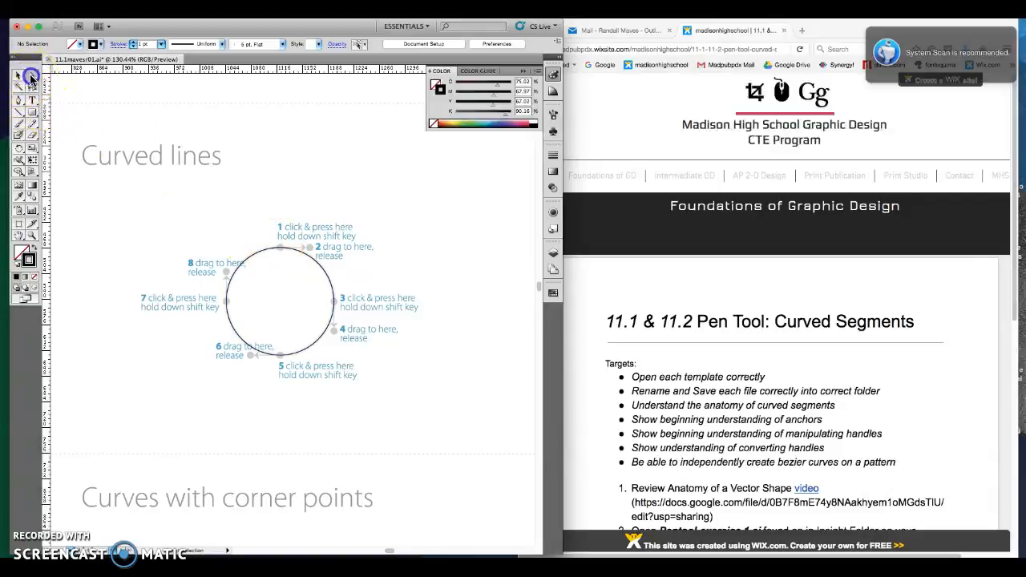
click(281, 249)
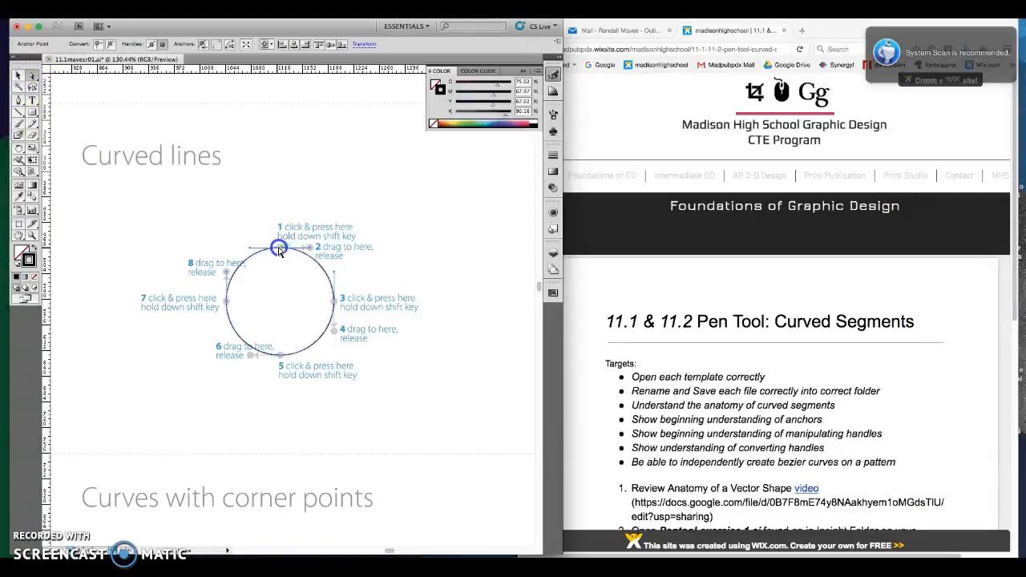
click(280, 248)
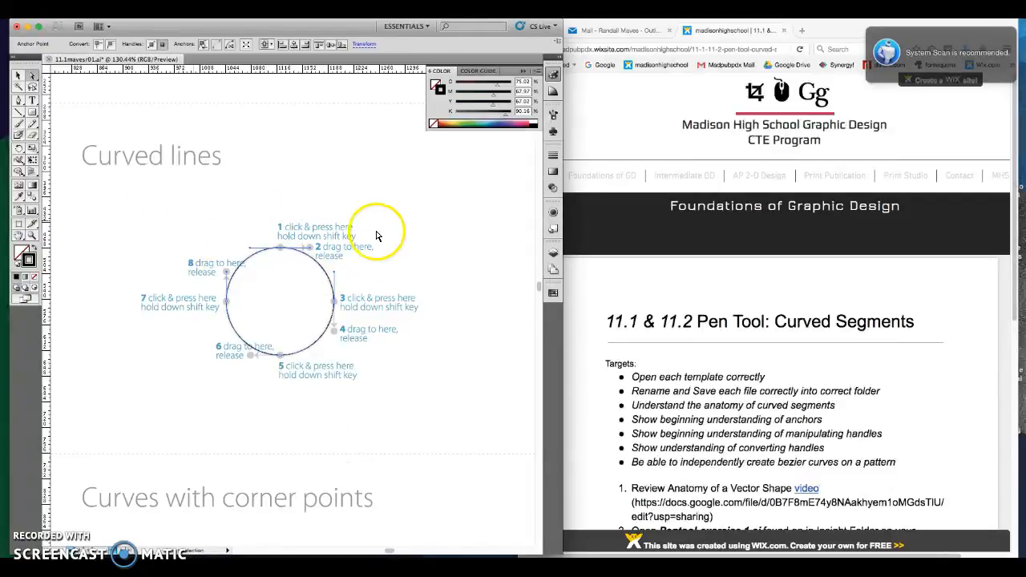
Step: Deselect the Curved lines circle and save the file
click(18, 77)
click(155, 122)
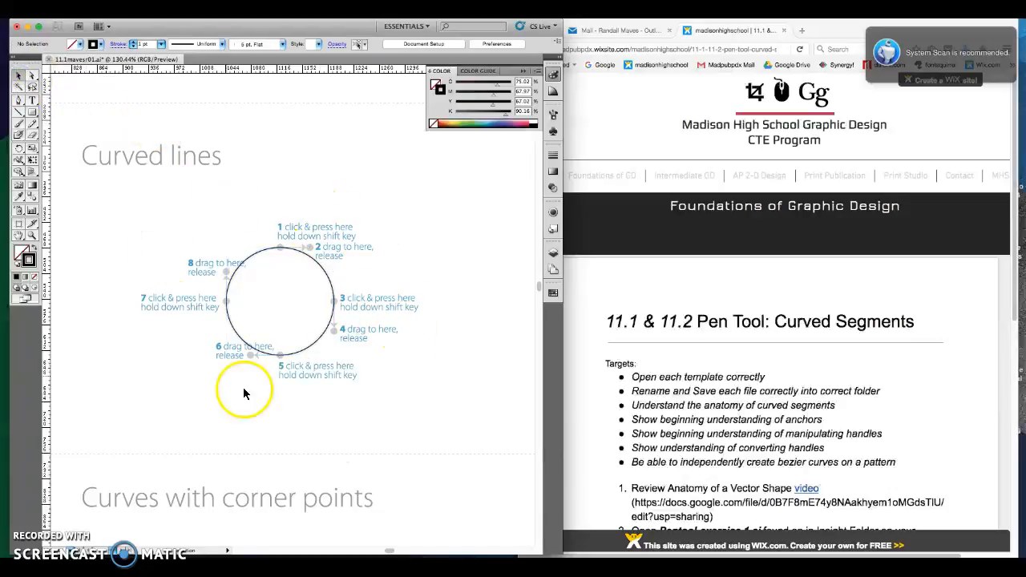
click(71, 10)
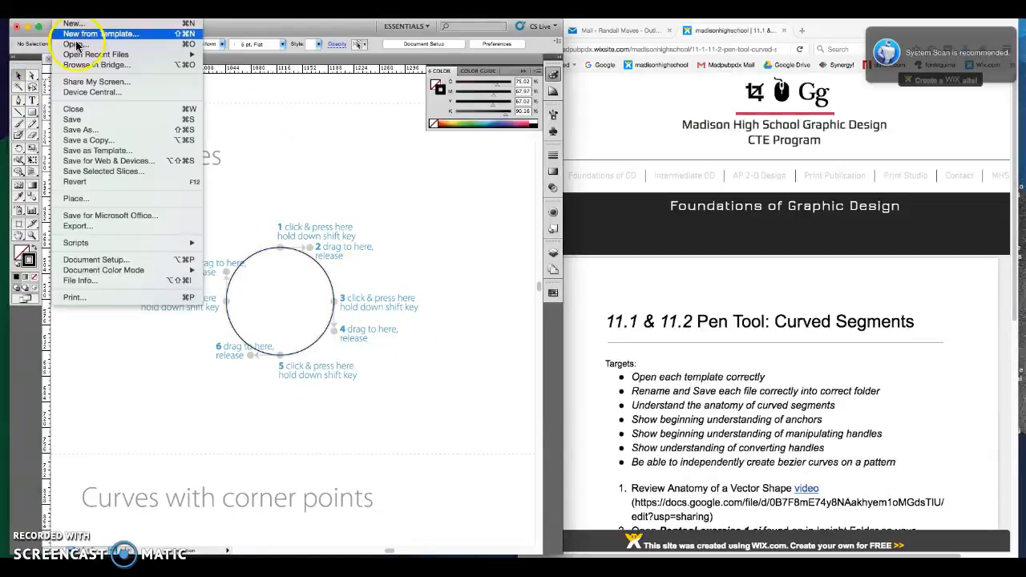
click(104, 122)
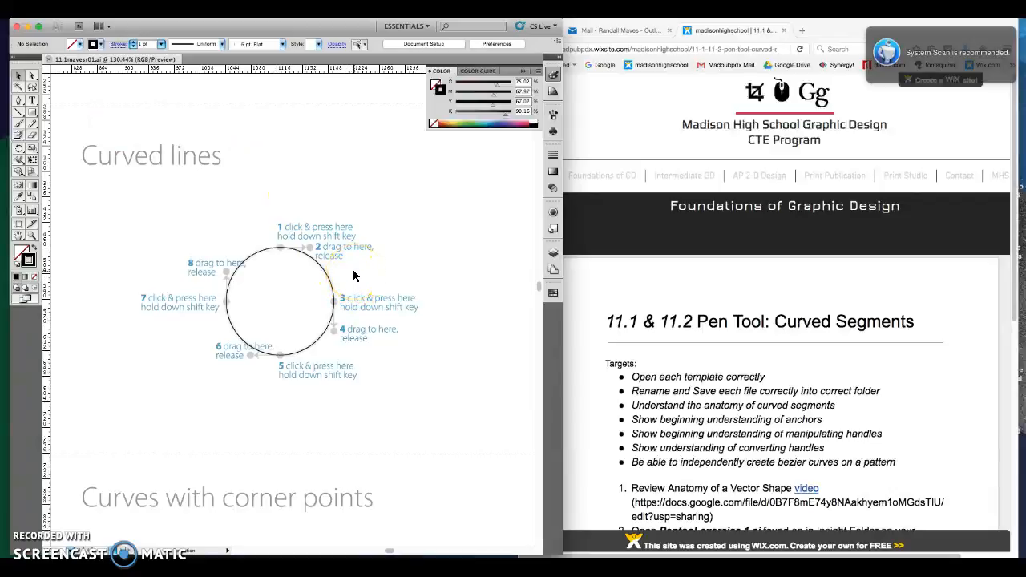
Step: Find the Multiple curves exercise in the template and view all of its numbered points
scroll(354, 275, down, 1)
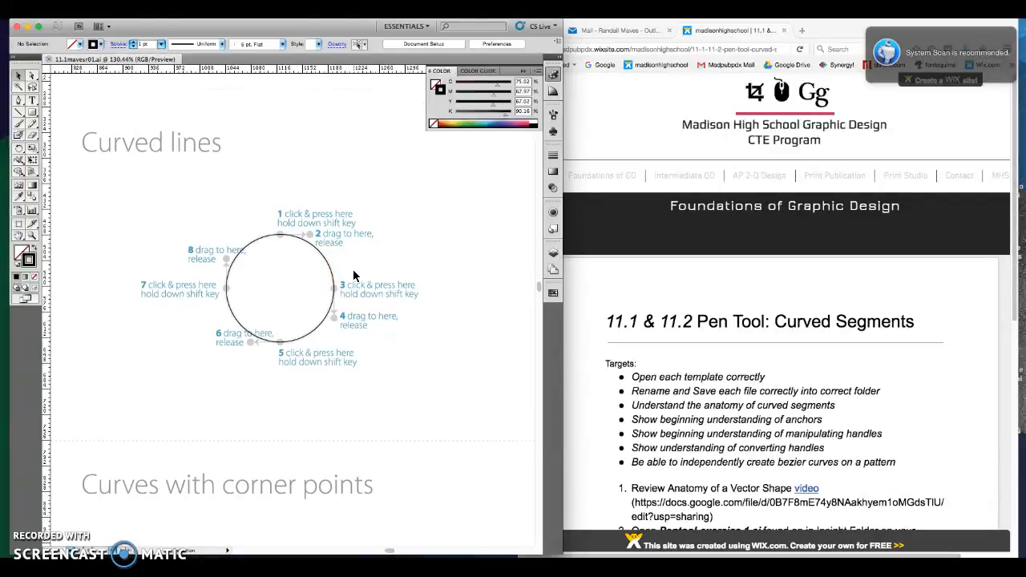
scroll(354, 276, down, 10)
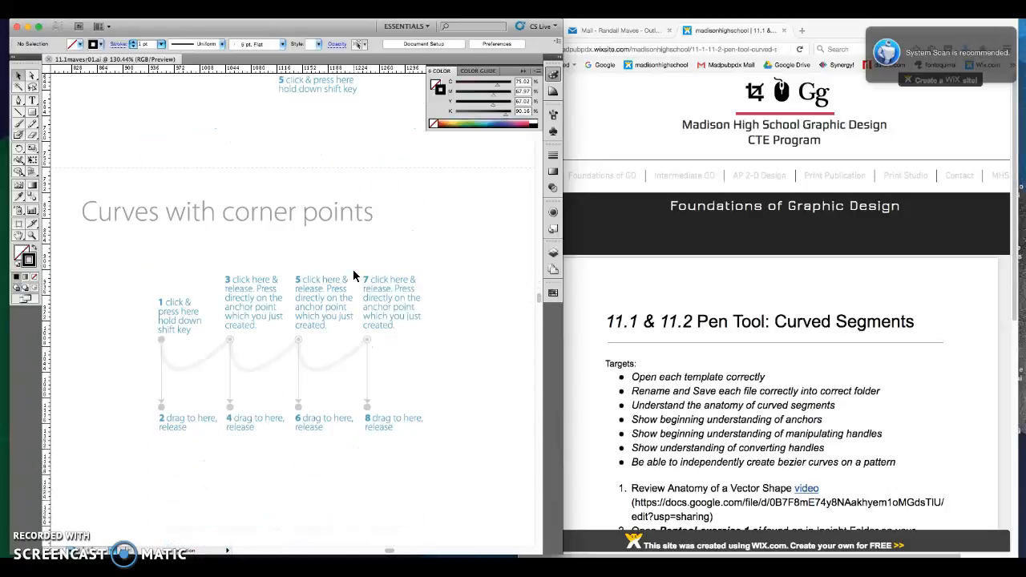
scroll(354, 275, down, 2)
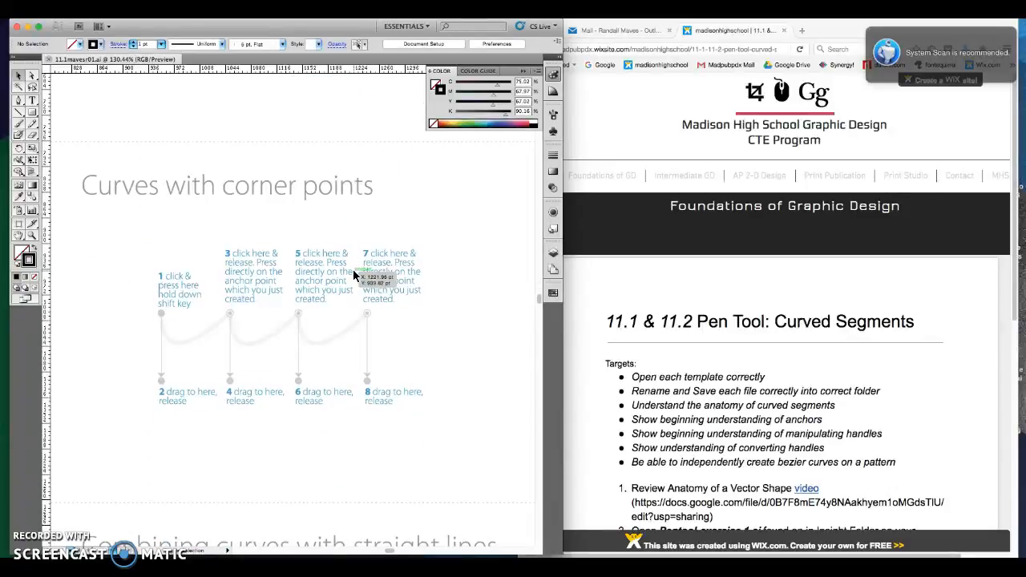
scroll(354, 275, left, 6)
scroll(354, 275, up, 13)
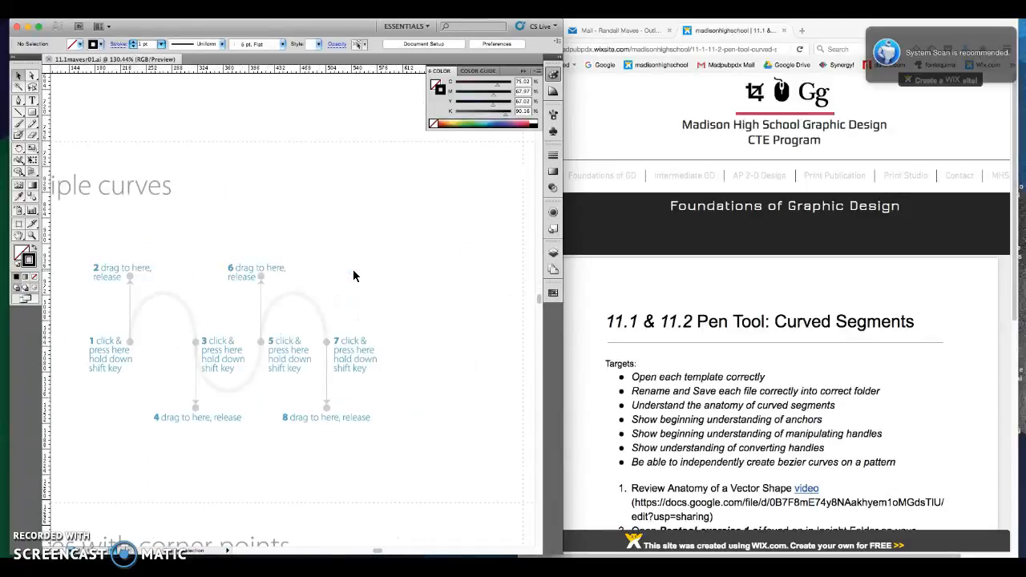
scroll(354, 275, right, 6)
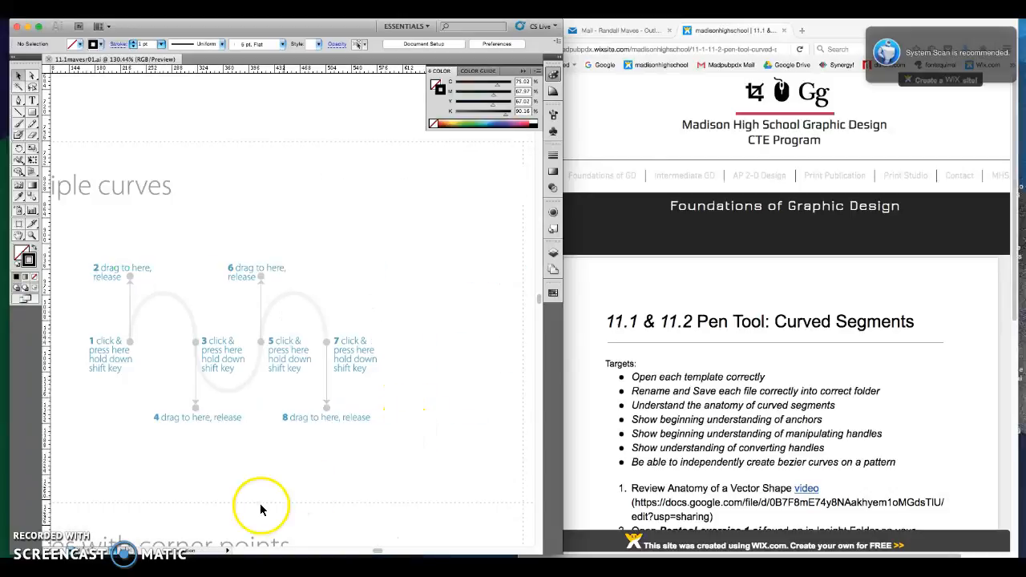
scroll(374, 548, left, 3)
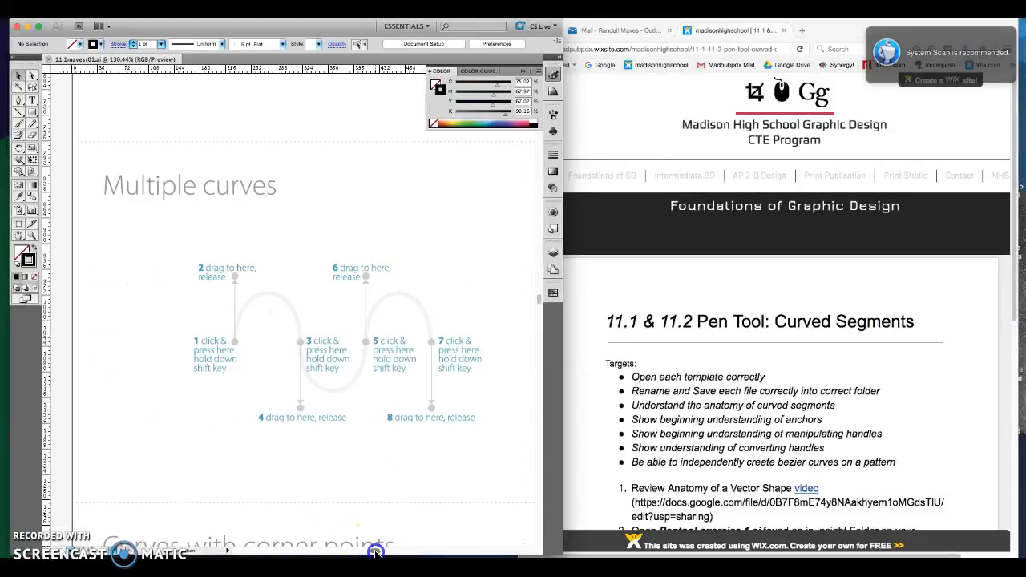
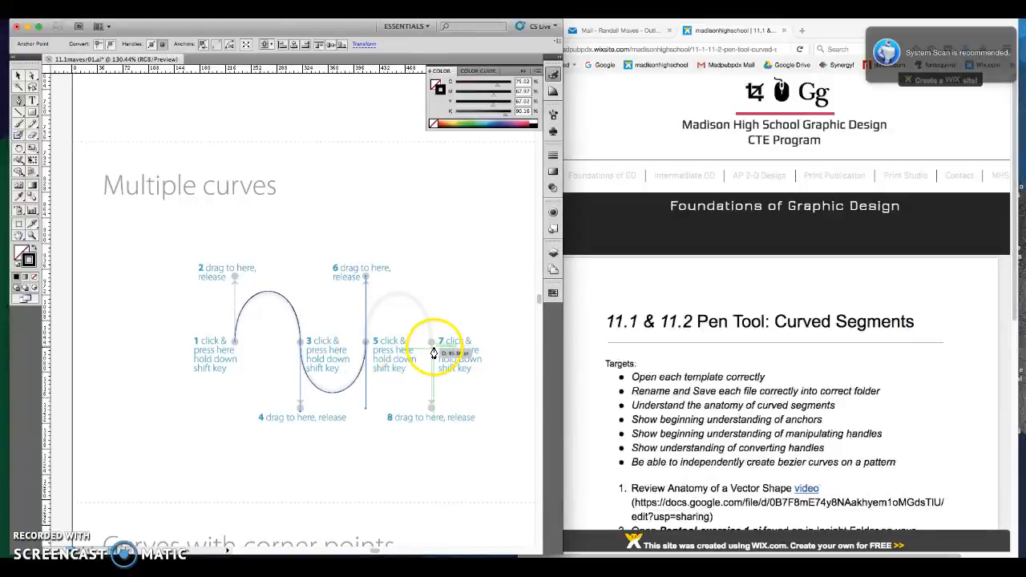
Step: Finish the Multiple curves wave with a smooth anchor at 7 and its handle at 8, and save the file
drag(432, 343, 432, 412)
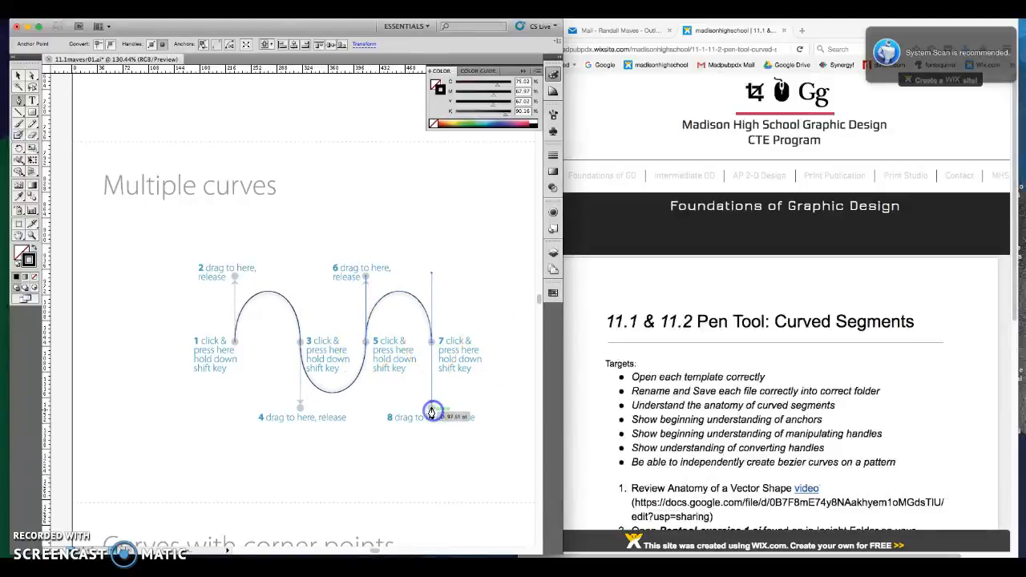
click(18, 75)
click(104, 100)
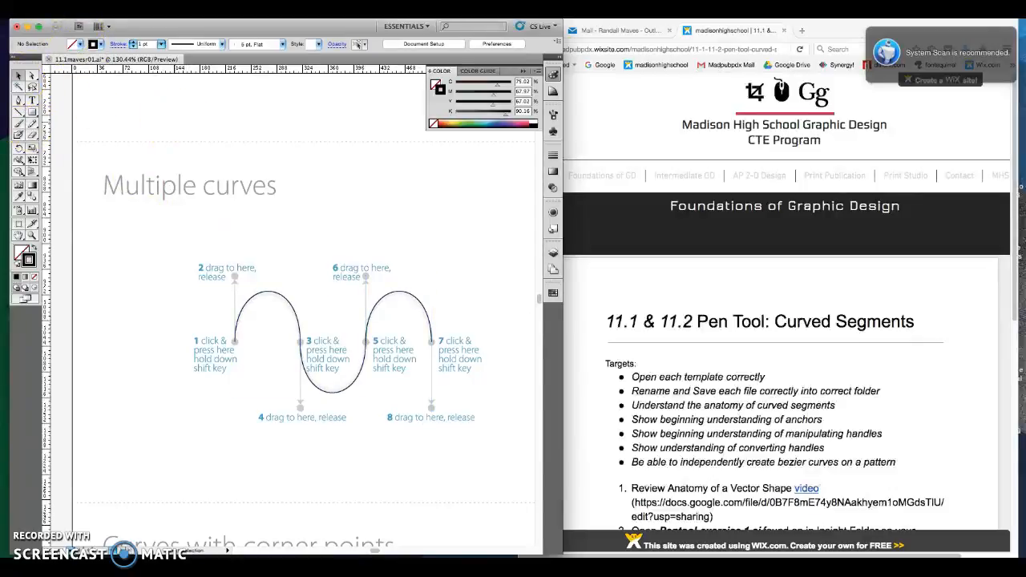
click(66, 11)
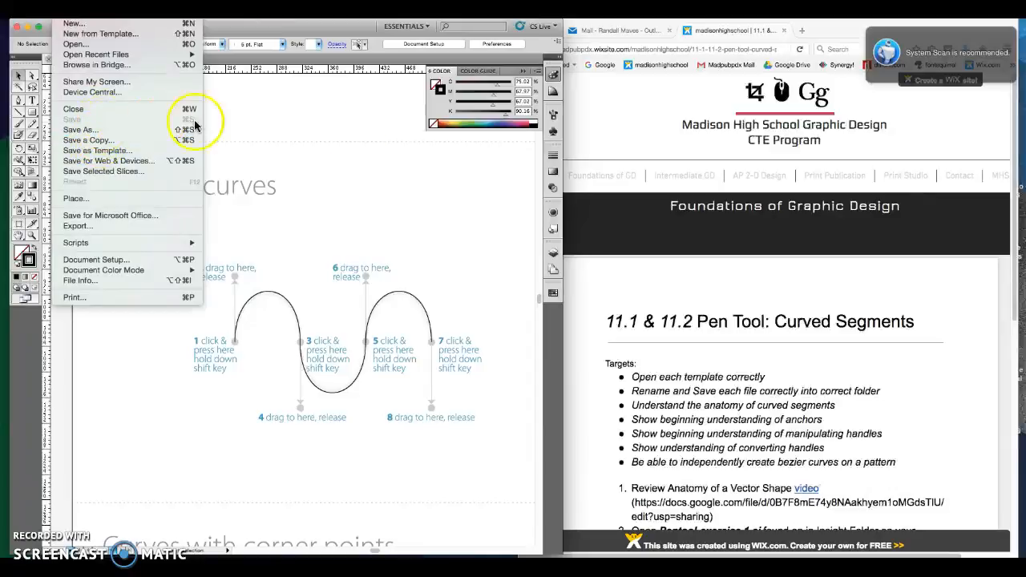
click(440, 307)
Step: Start tracing Curves with corner points with the Pen tool, placing anchor 1 with its handle at 2 and corner anchor 3 with its handle at 4
drag(376, 550, 390, 550)
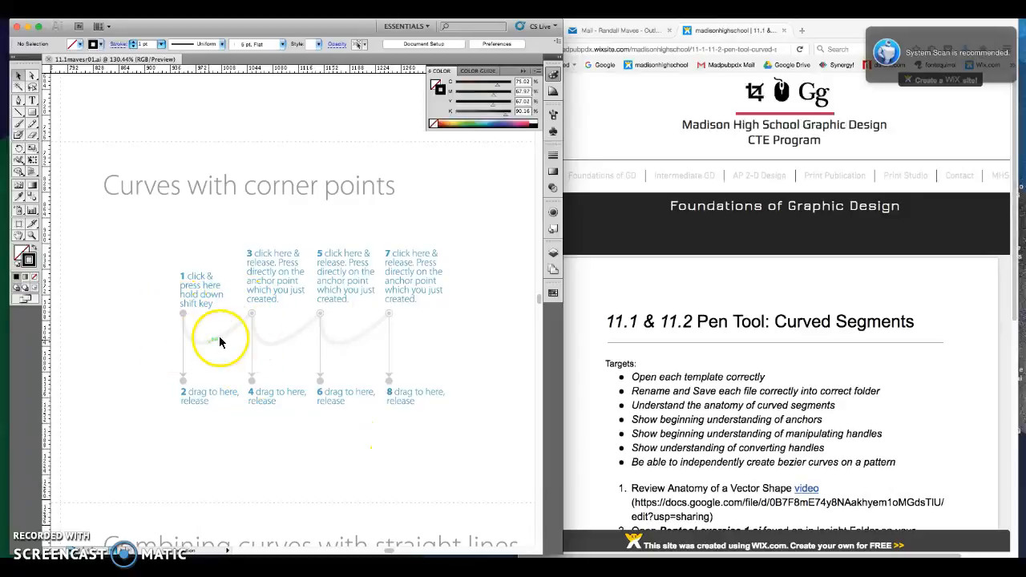
click(18, 100)
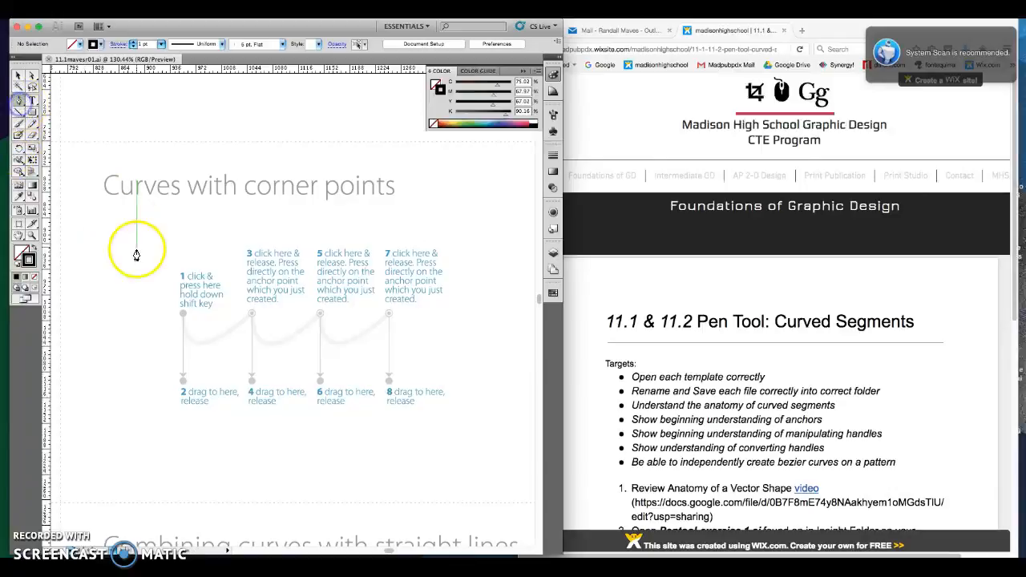
drag(182, 318, 189, 385)
click(250, 318)
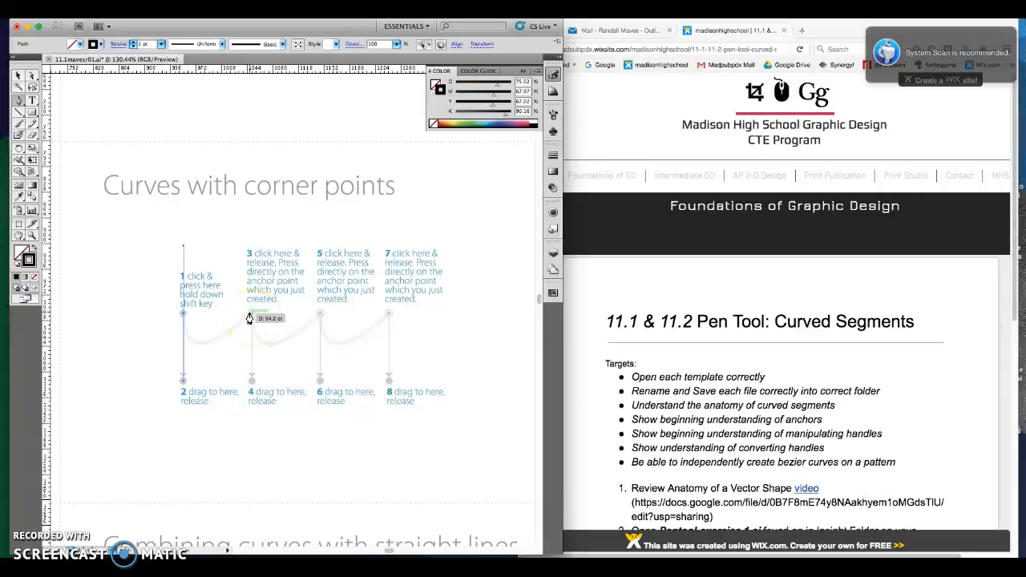
drag(251, 318, 250, 320)
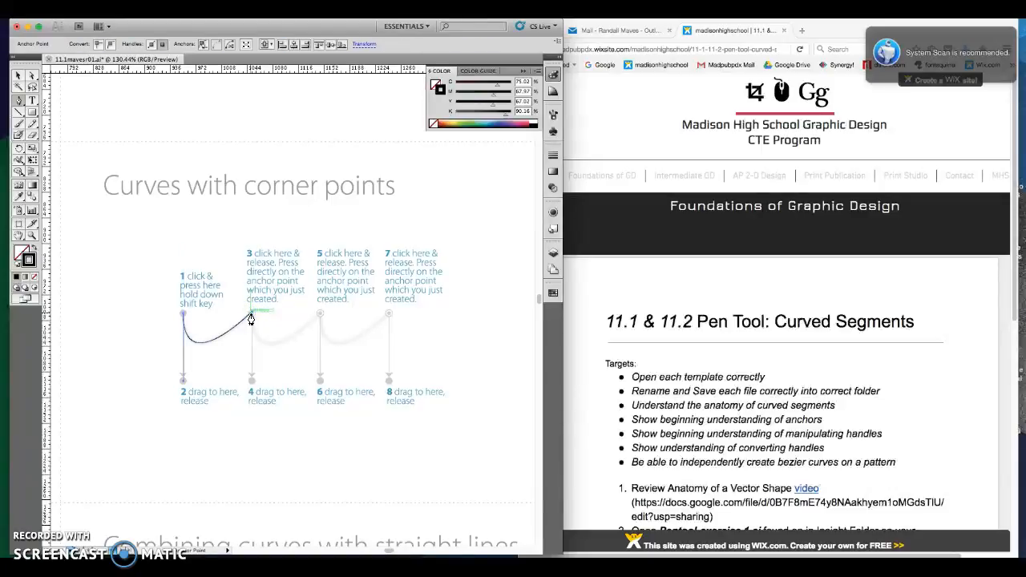
mouse_move(249, 319)
mouse_down()
mouse_move(193, 304)
mouse_move(252, 307)
mouse_move(252, 317)
mouse_up()
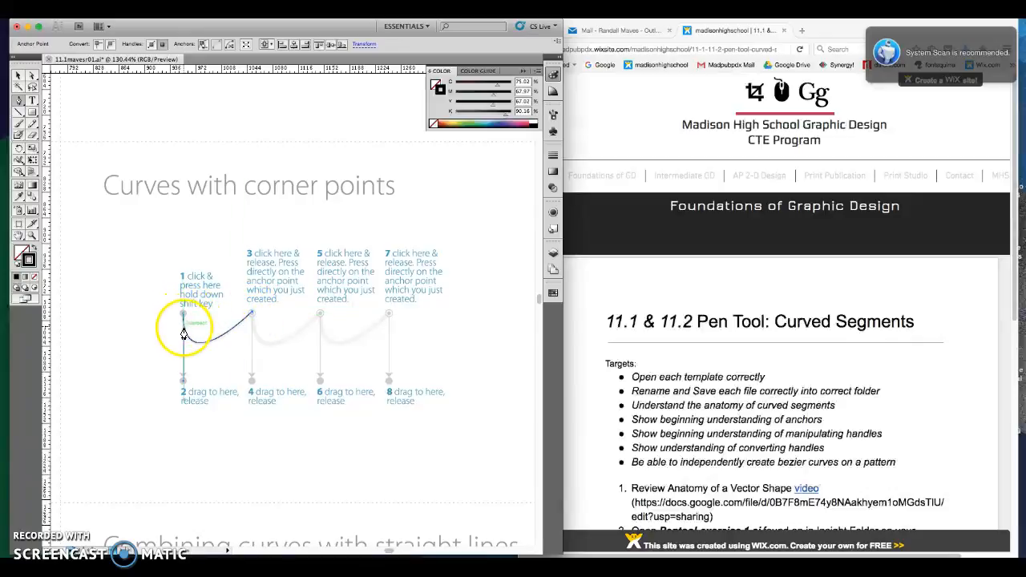
mouse_move(185, 344)
mouse_down()
mouse_move(185, 363)
mouse_move(185, 320)
mouse_move(189, 344)
mouse_up()
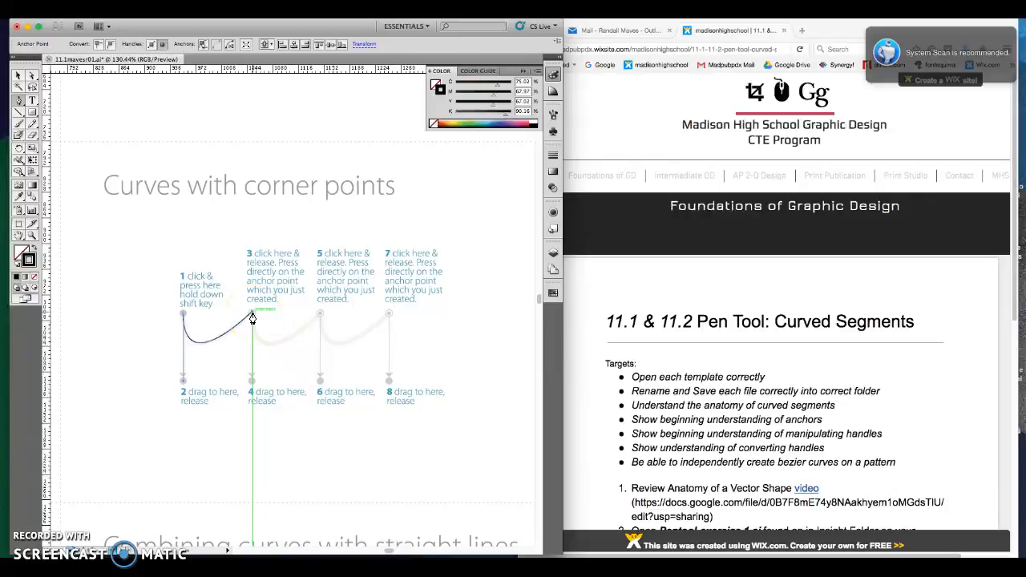
drag(251, 318, 253, 320)
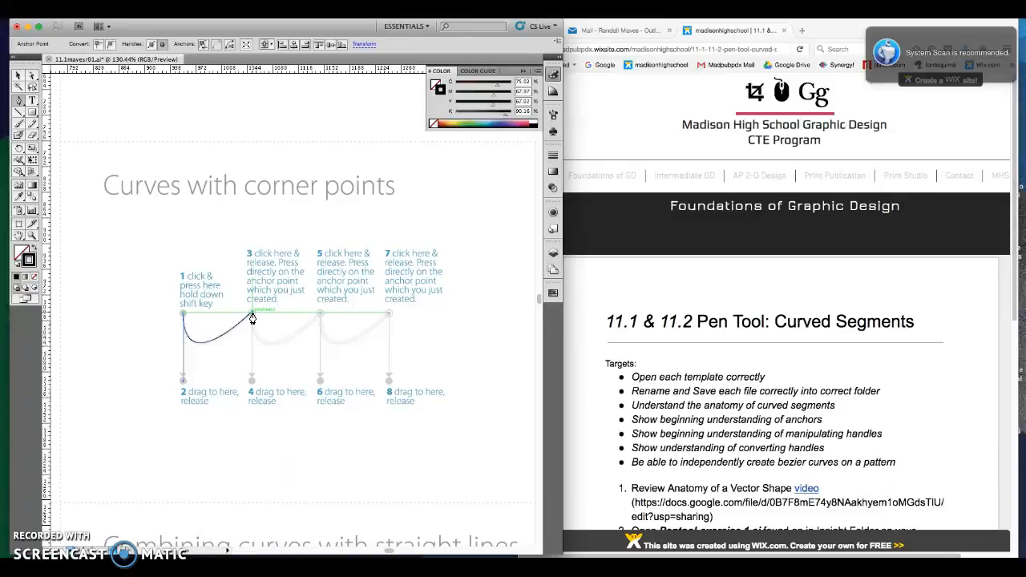
drag(252, 317, 253, 378)
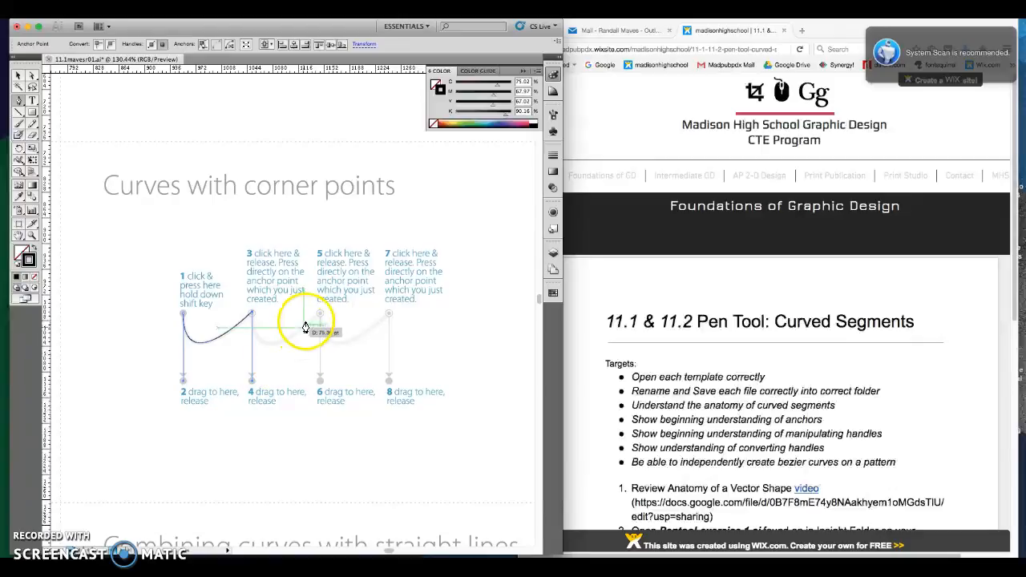
Step: Continue the corner-point path through anchors 5 and 7 with handles to 6 and 8, ending with an extra curve beyond 7
drag(319, 314, 322, 383)
click(388, 314)
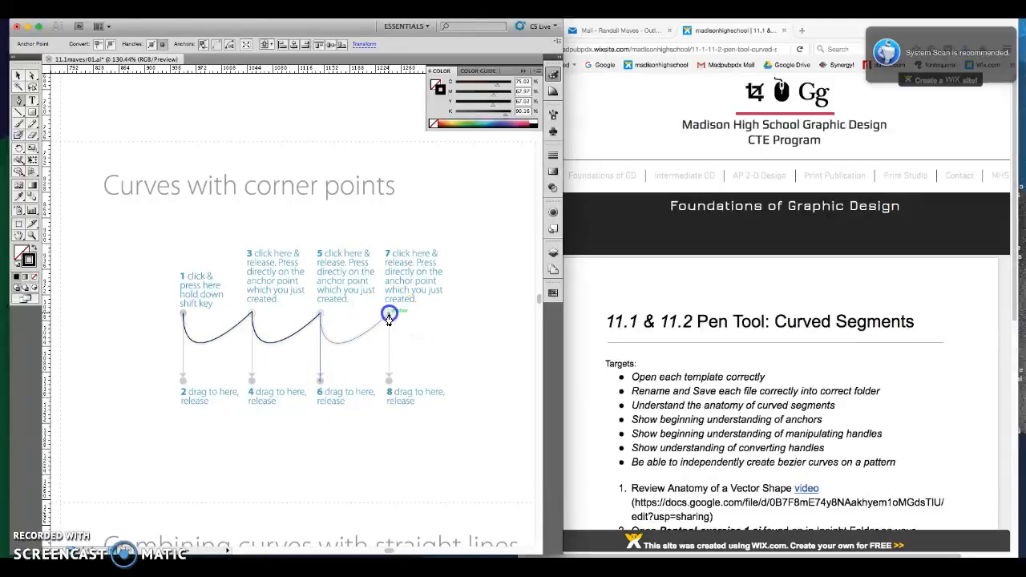
drag(386, 322, 469, 307)
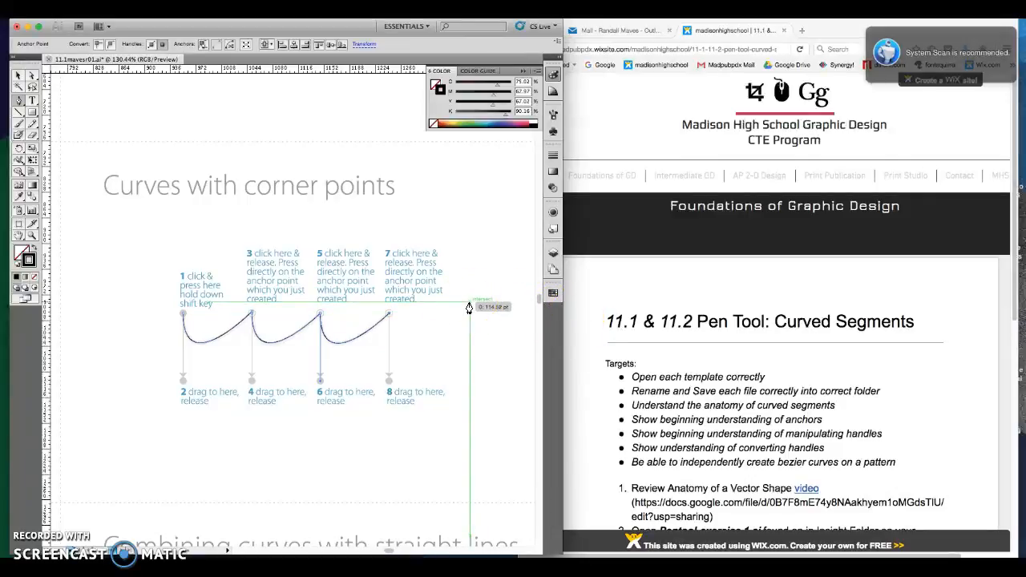
click(389, 315)
drag(389, 319, 393, 380)
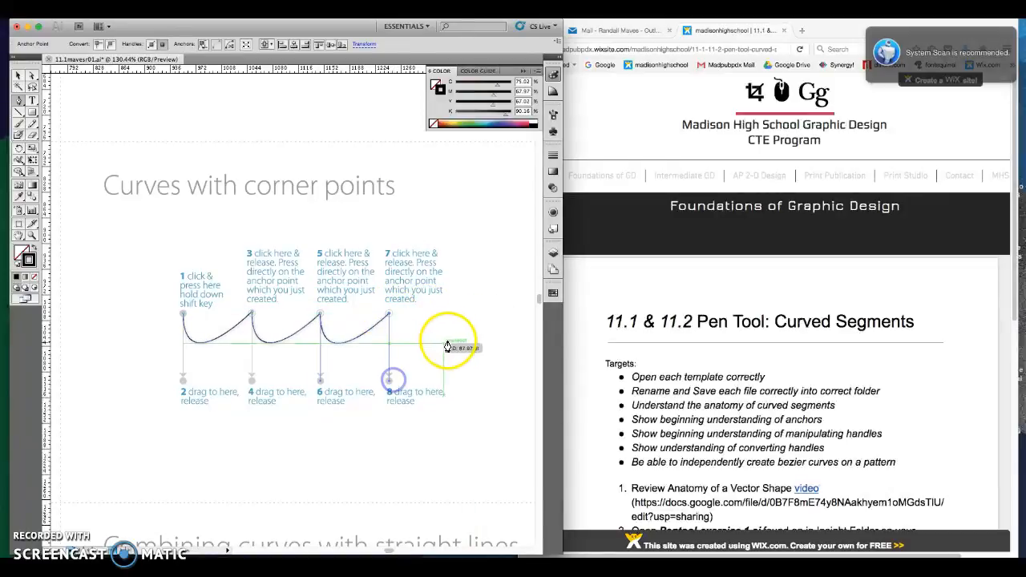
click(462, 321)
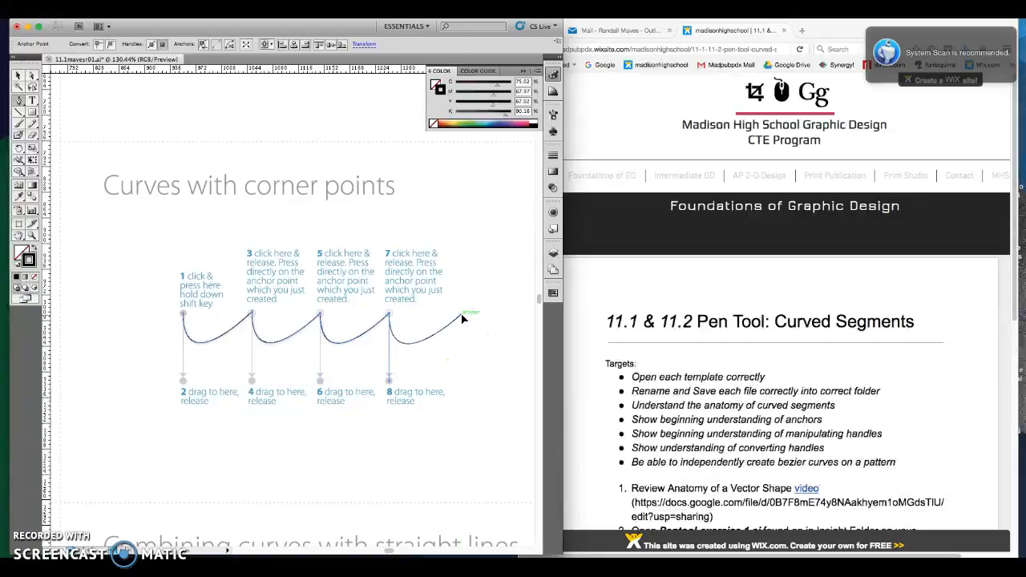
Step: Delete the whole traced path in the Curves with corner points exercise
click(18, 76)
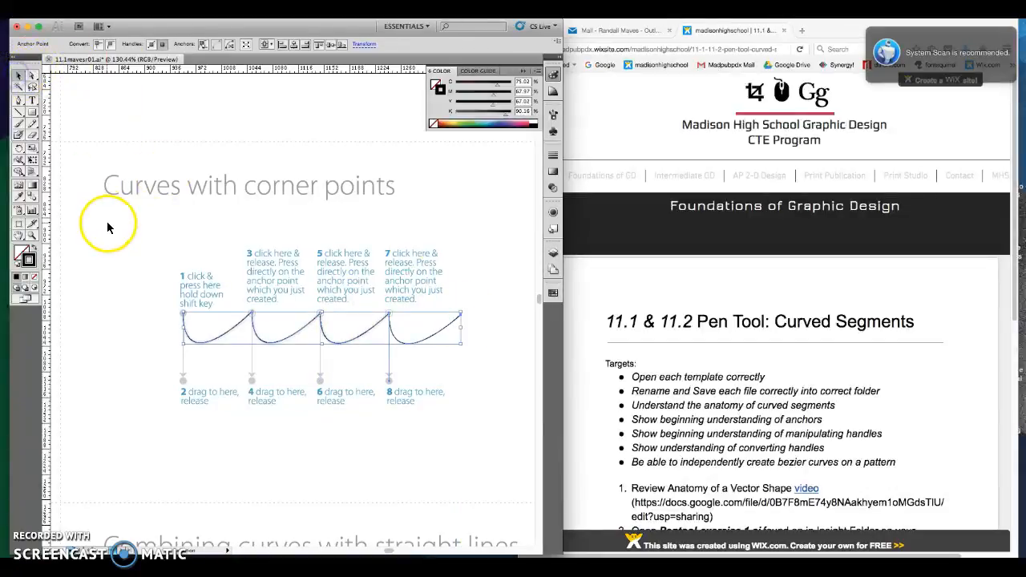
key(Delete)
key(Delete)
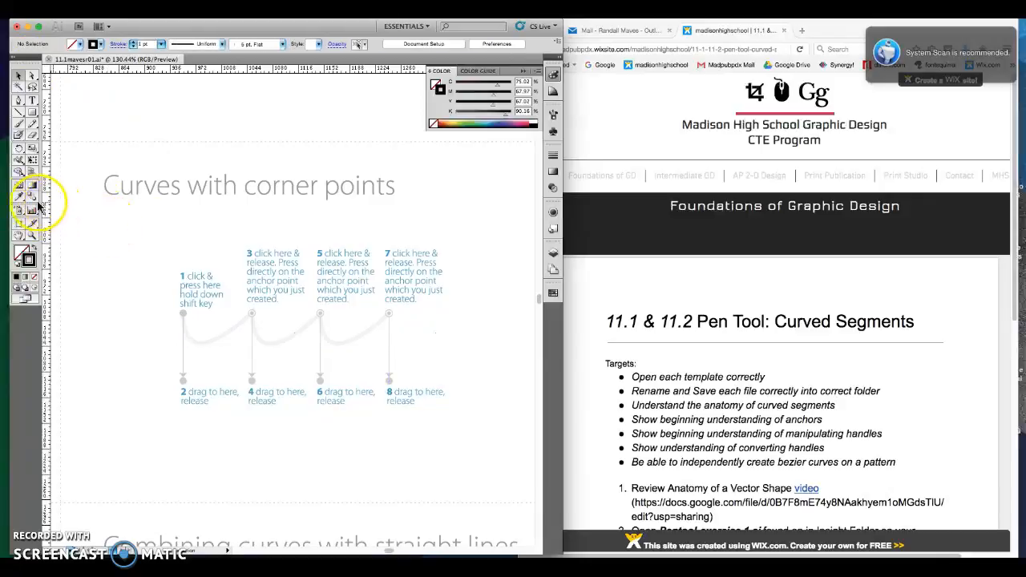
Step: Restart the Curves with corner points trace with the Pen tool, placing anchor 1 with its handle at 2 and corner anchor 3 with its handle at 4
click(24, 104)
click(184, 315)
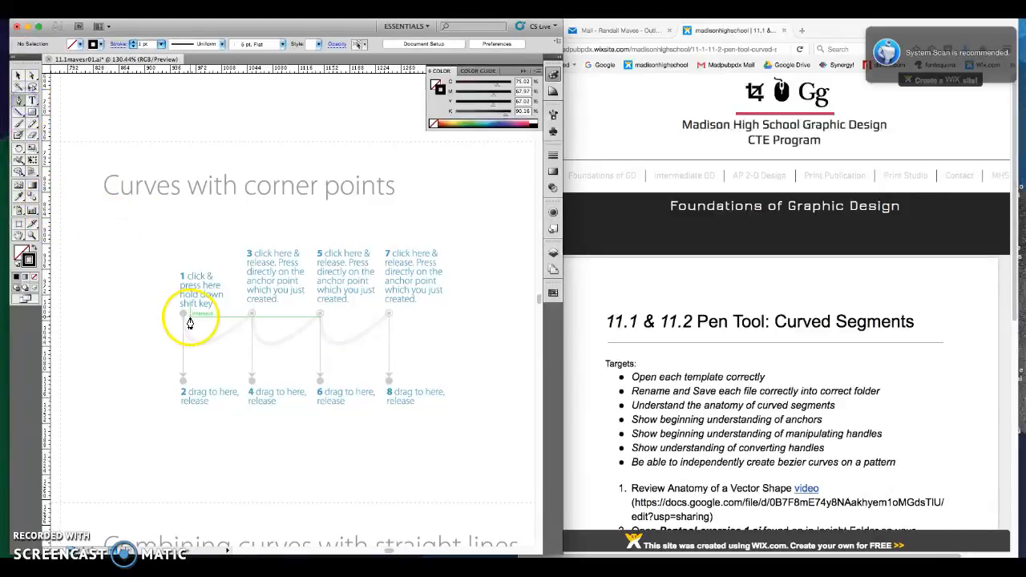
drag(184, 320, 190, 383)
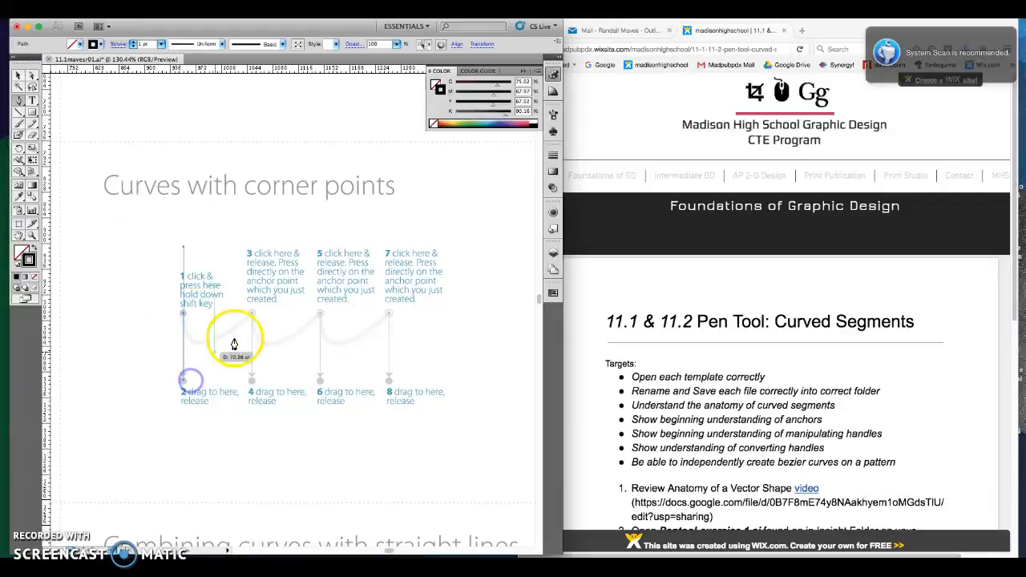
click(253, 314)
drag(253, 315, 253, 382)
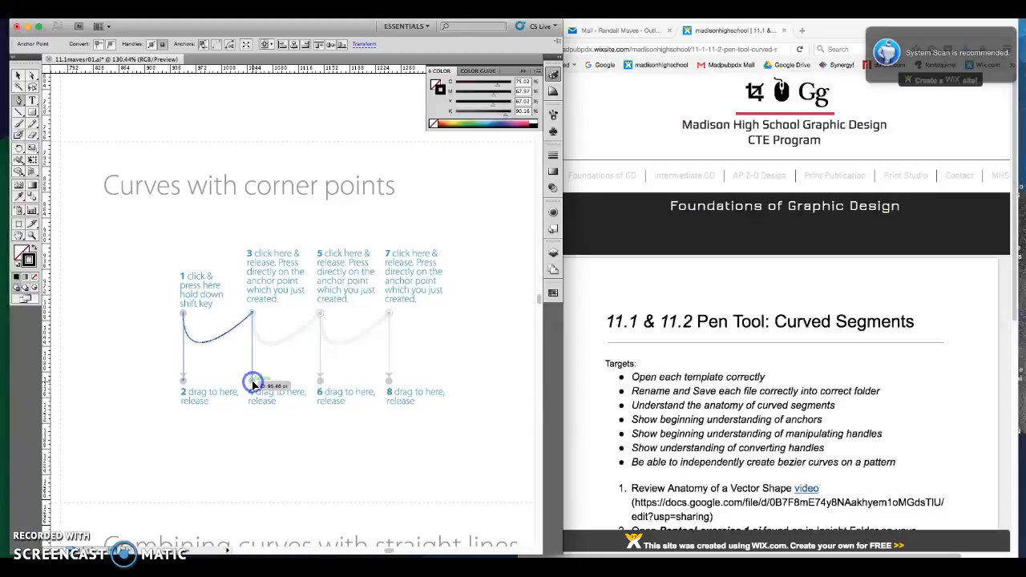
Step: Continue the corner-point path with corner anchor 5 and its handle at 6, and end it at anchor 7
click(319, 320)
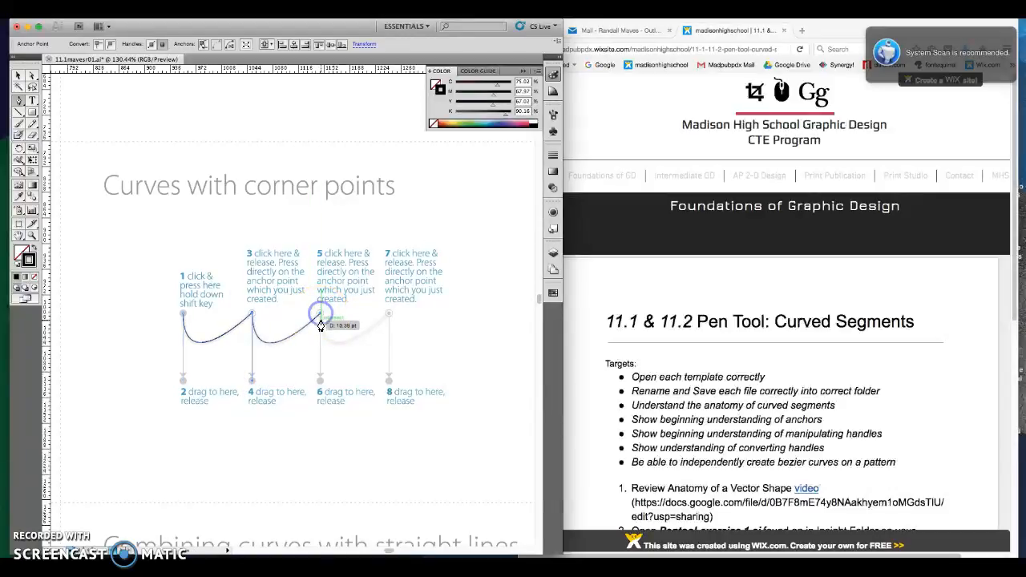
drag(320, 318, 320, 383)
click(388, 316)
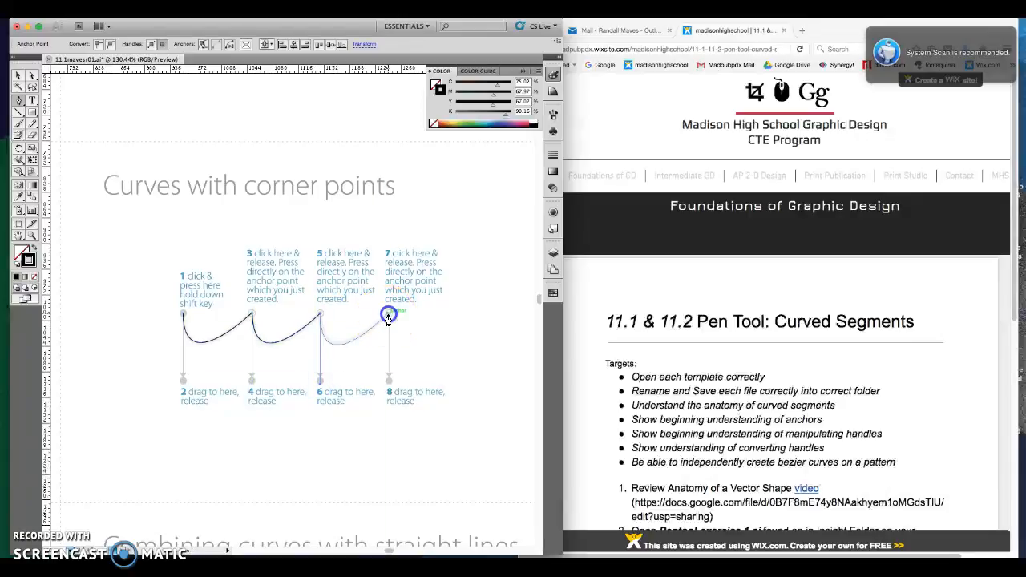
Step: Pull a diagonal handle out of anchor 7, draw an extra curve beyond it, and delete that extra curve
drag(388, 318, 388, 320)
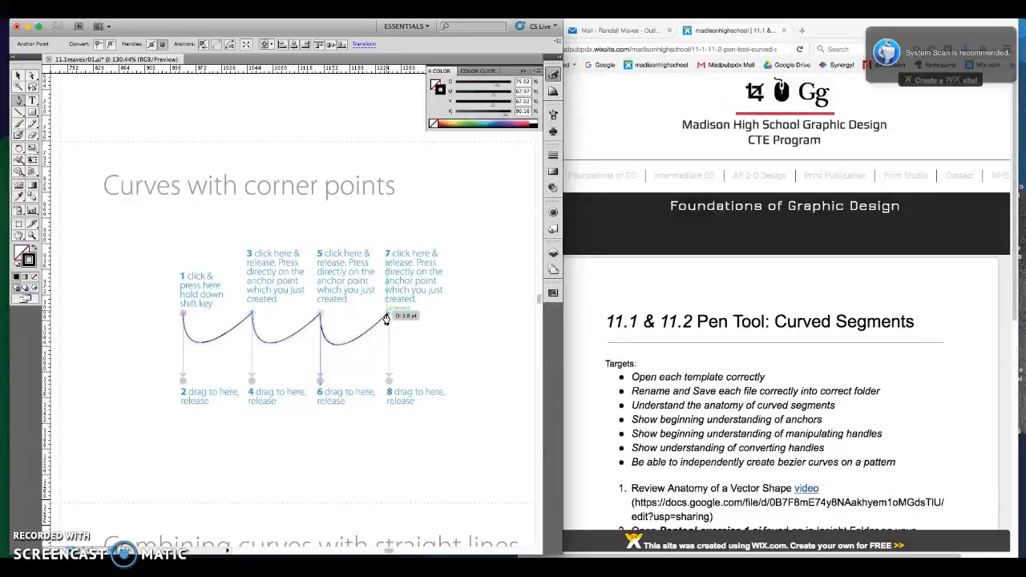
drag(386, 319, 388, 320)
drag(388, 314, 460, 387)
click(466, 347)
drag(467, 351, 483, 349)
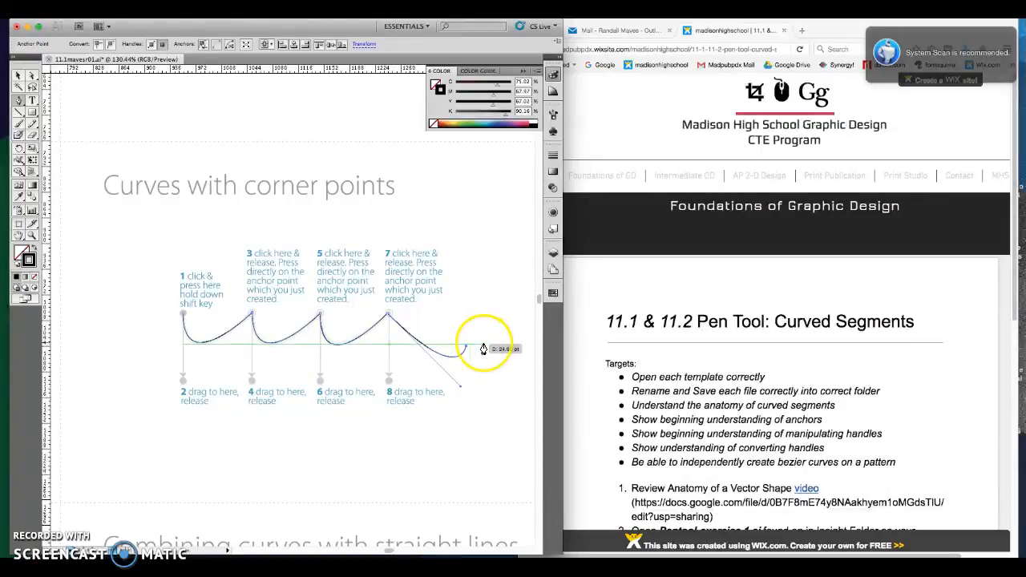
key(Delete)
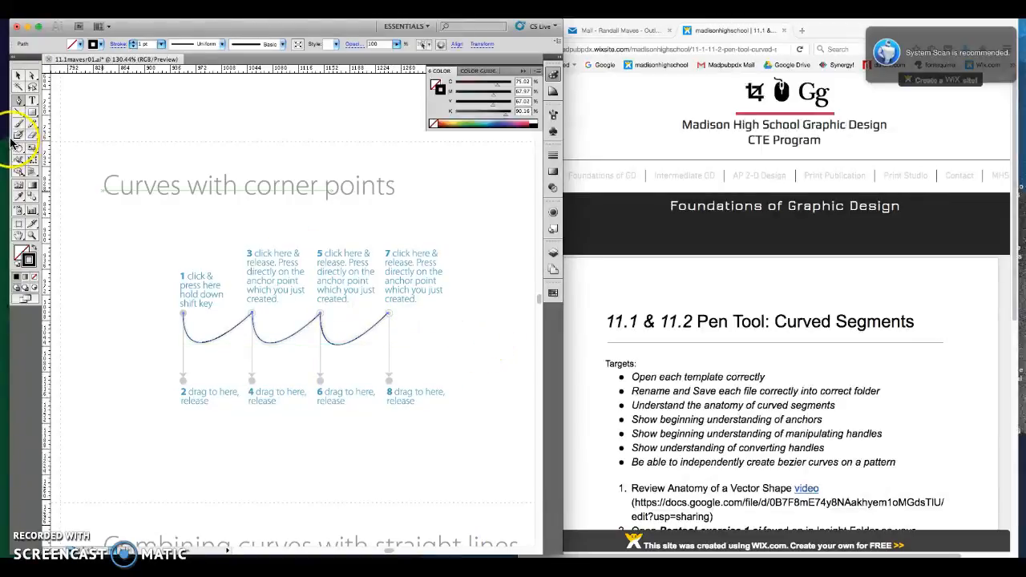
Step: Finish and select the traced corner-point path, and go to the 16-step Curves with corner points exercise
click(19, 78)
drag(193, 284, 396, 322)
mouse_move(390, 551)
mouse_down()
mouse_move(407, 552)
mouse_move(384, 552)
mouse_up()
scroll(381, 531, down, 10)
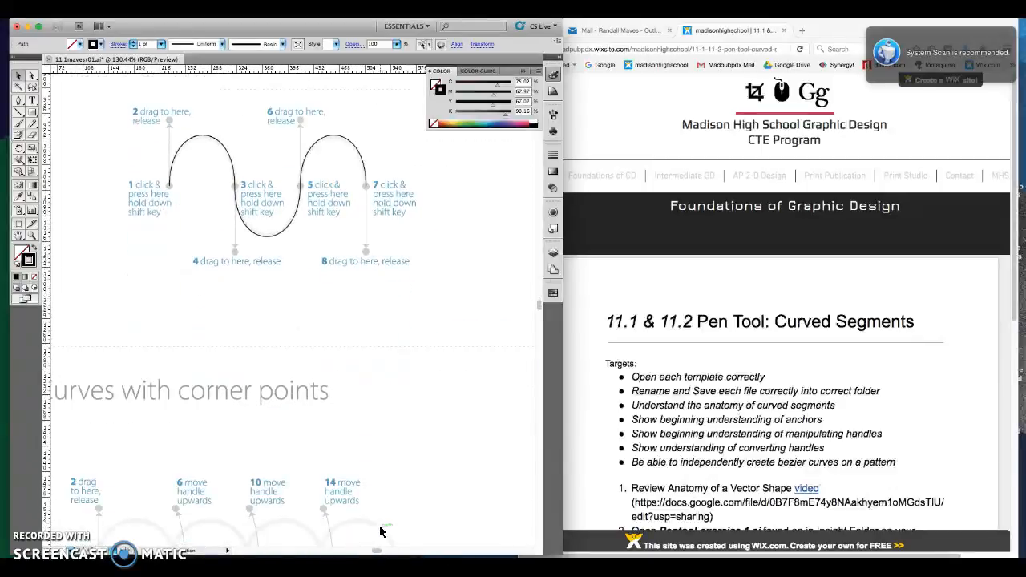
scroll(381, 531, down, 2)
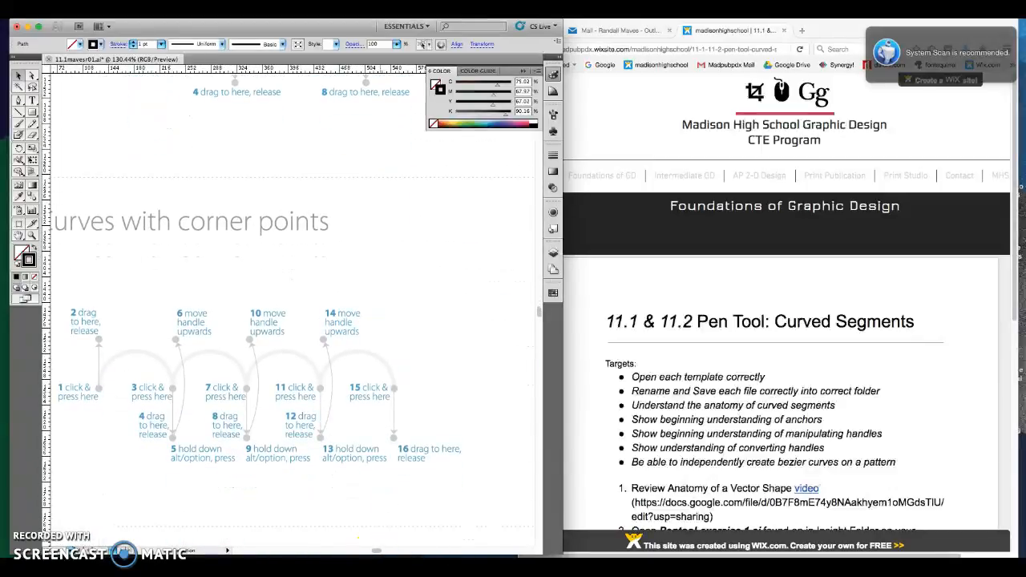
drag(379, 554, 377, 552)
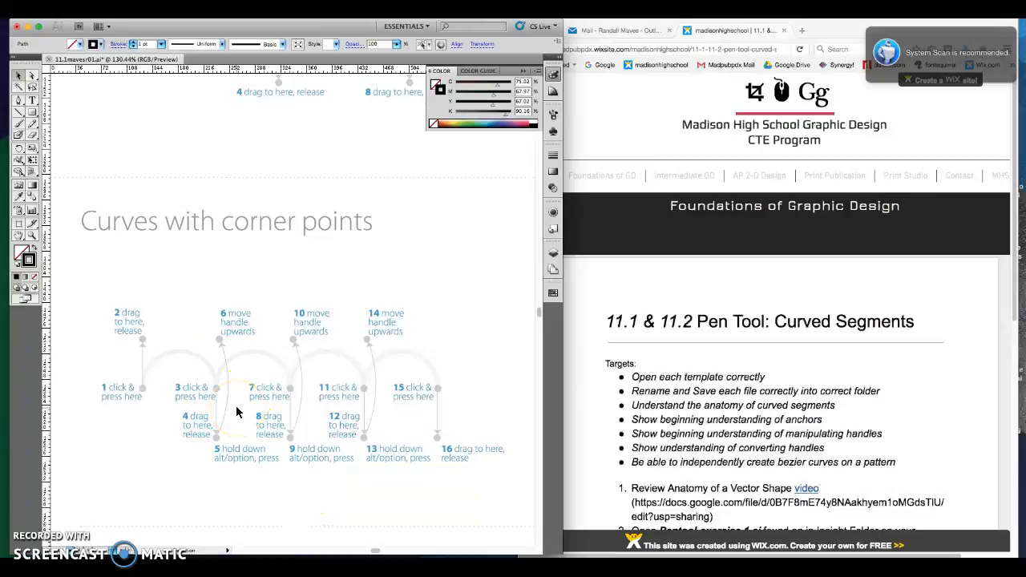
click(18, 99)
drag(193, 274, 219, 236)
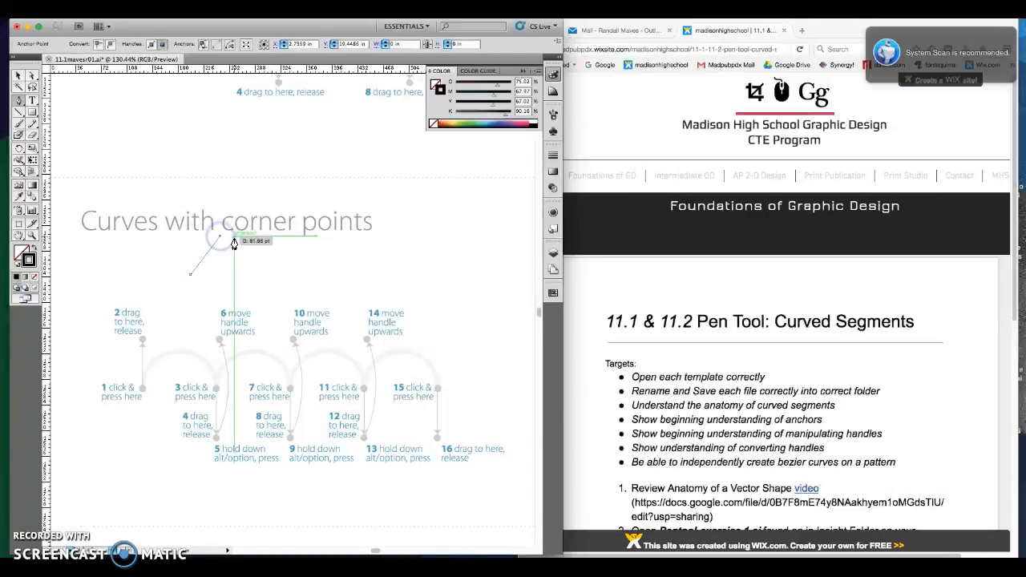
click(22, 76)
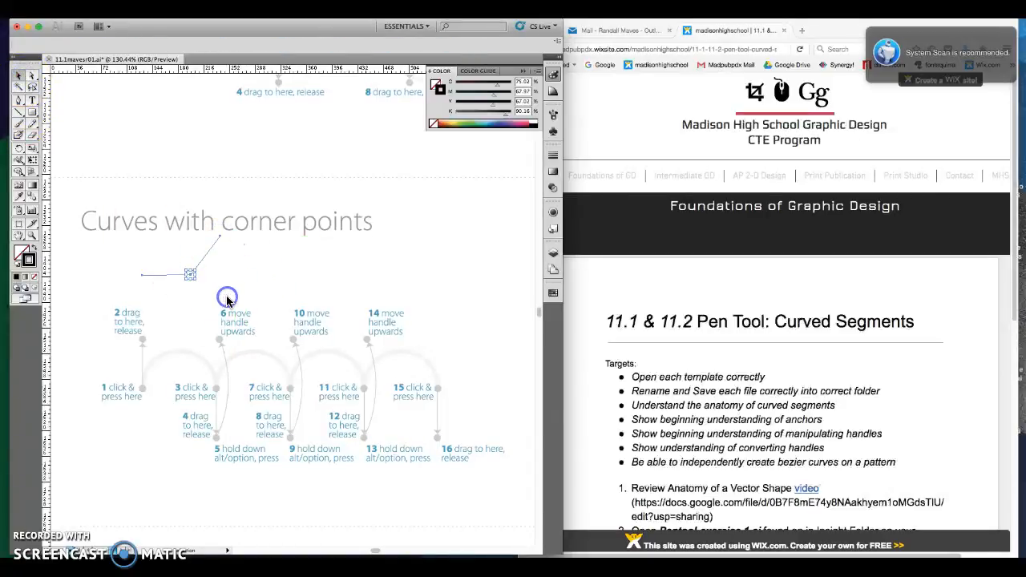
click(211, 249)
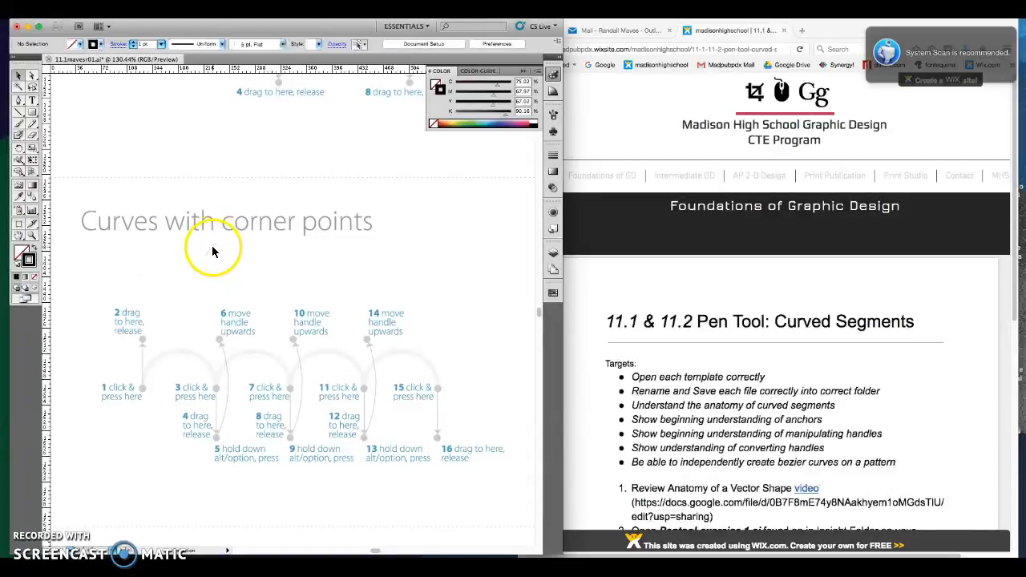
Step: Draw a trial curve between two smooth anchors in the blank area around the Curves with corner points heading
click(19, 100)
drag(166, 261, 193, 260)
drag(316, 242, 325, 275)
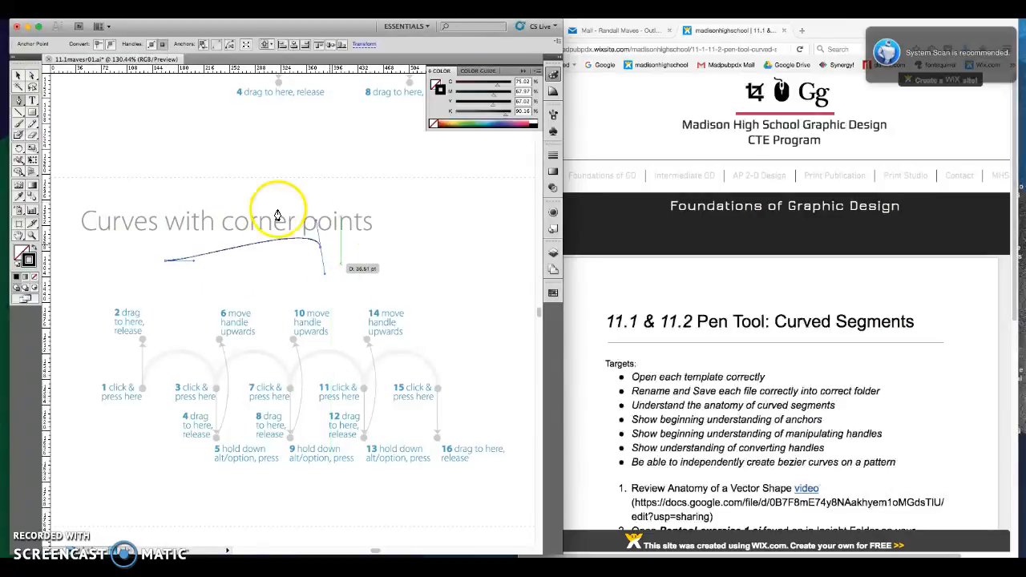
Step: Reshape the trial curve with Direct Selection, moving the incoming and outgoing handles of its end anchor independently into a corner
click(32, 78)
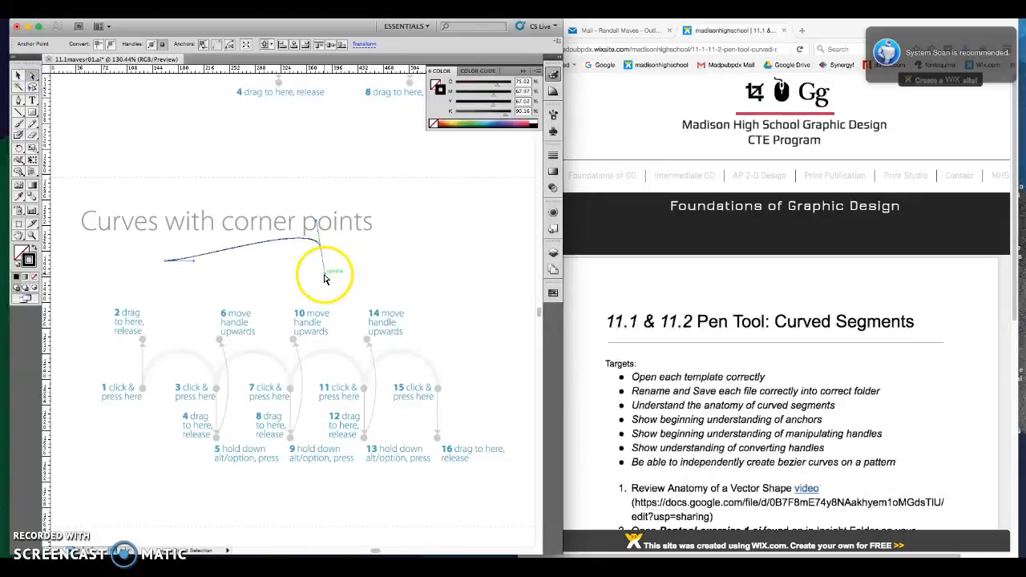
click(17, 76)
mouse_move(326, 278)
mouse_down()
mouse_move(337, 274)
mouse_move(321, 277)
mouse_up()
click(32, 76)
drag(321, 282, 346, 283)
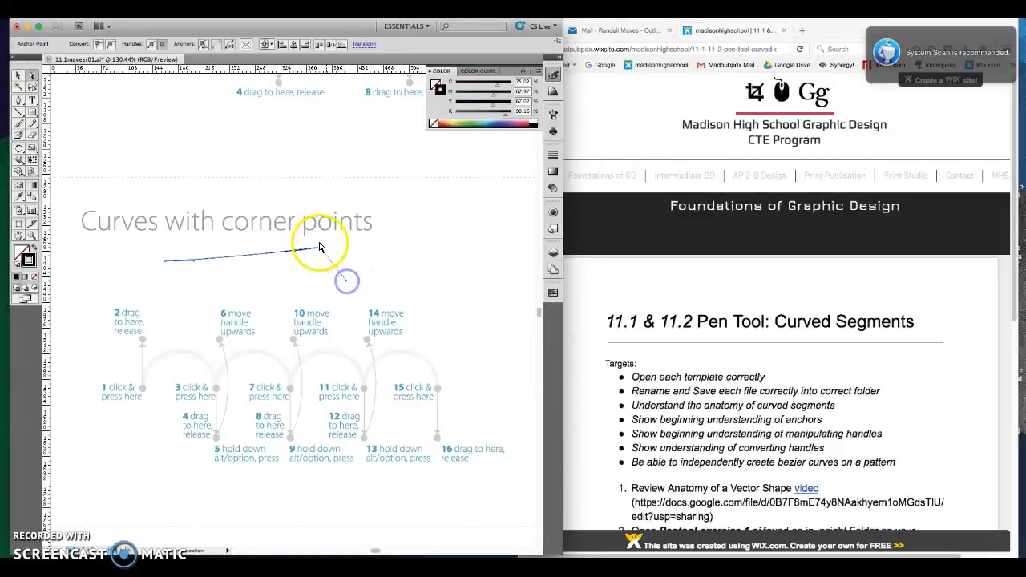
drag(295, 251, 303, 202)
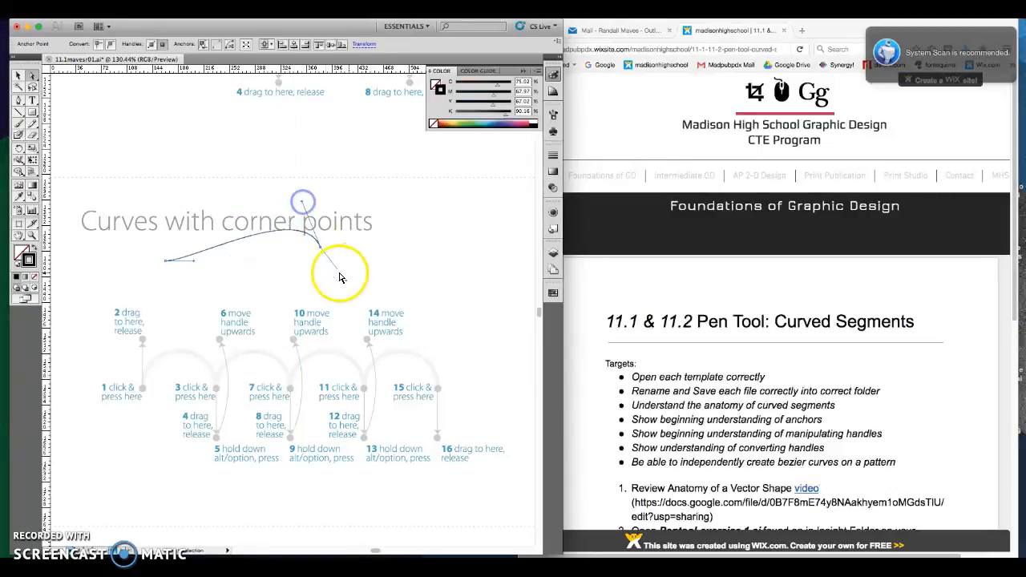
drag(345, 282, 324, 287)
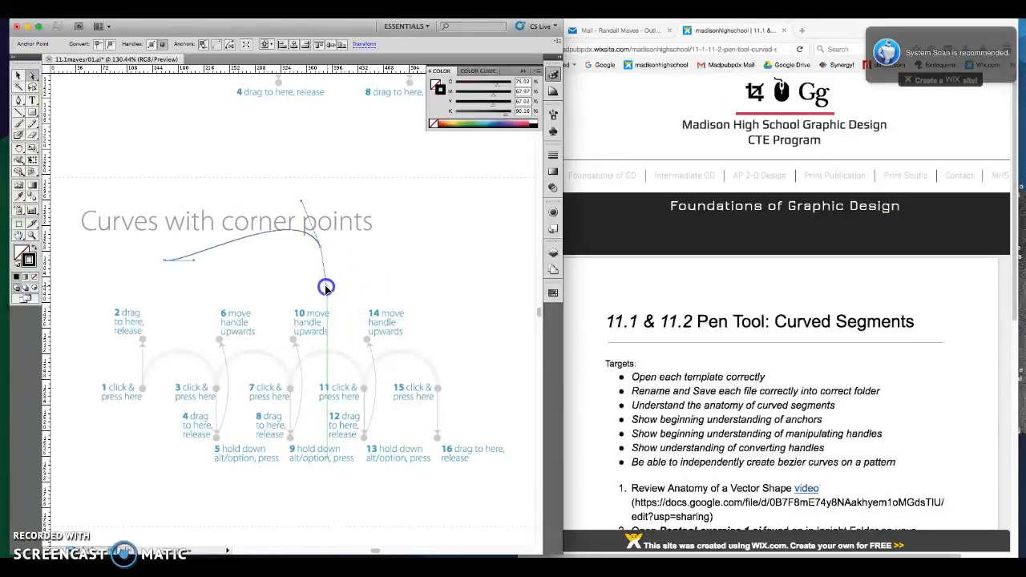
drag(303, 201, 304, 156)
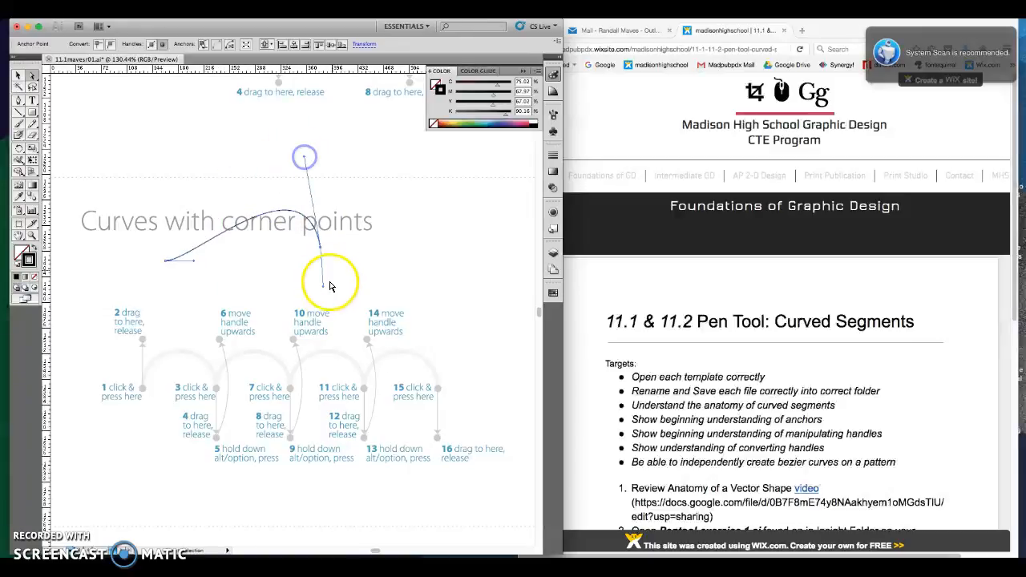
drag(324, 286, 366, 269)
Step: Extend the trial path from its corner anchor with a second Pen tool curve ending in a smooth anchor
click(23, 102)
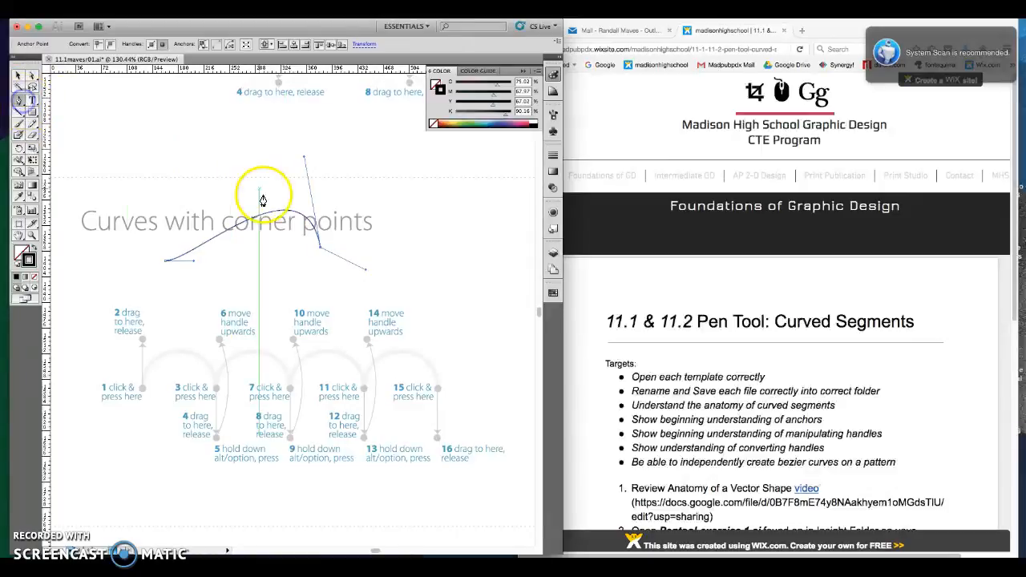
click(319, 252)
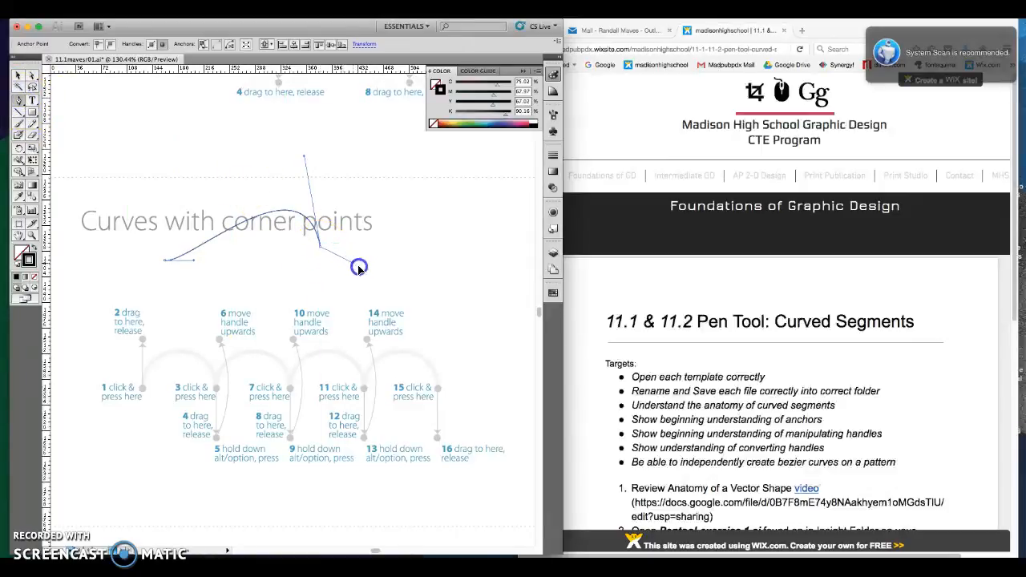
drag(424, 271, 449, 233)
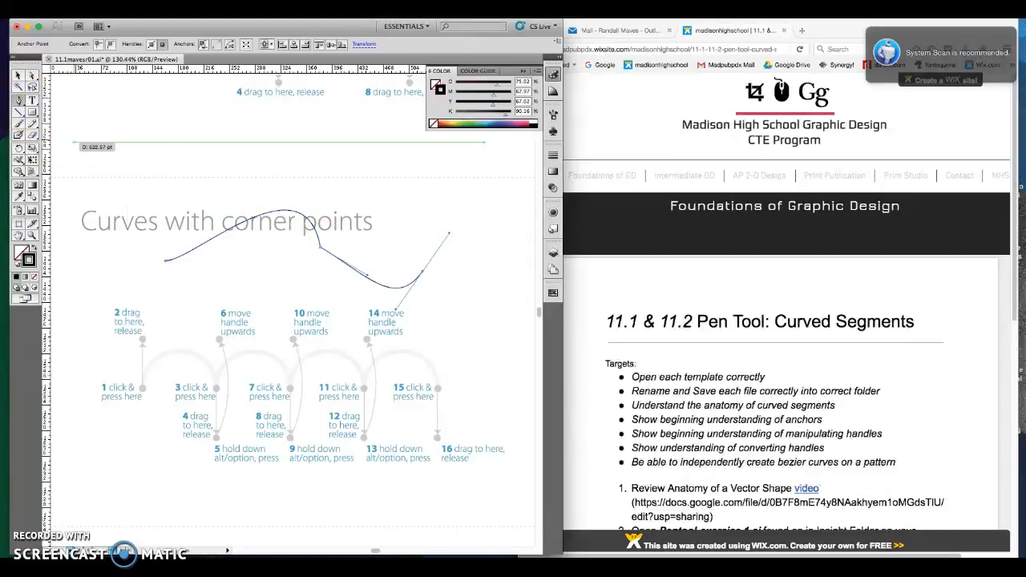
Step: Swing the middle corner anchor's outgoing handle upward and delete the whole trial path
click(32, 75)
drag(365, 276, 385, 211)
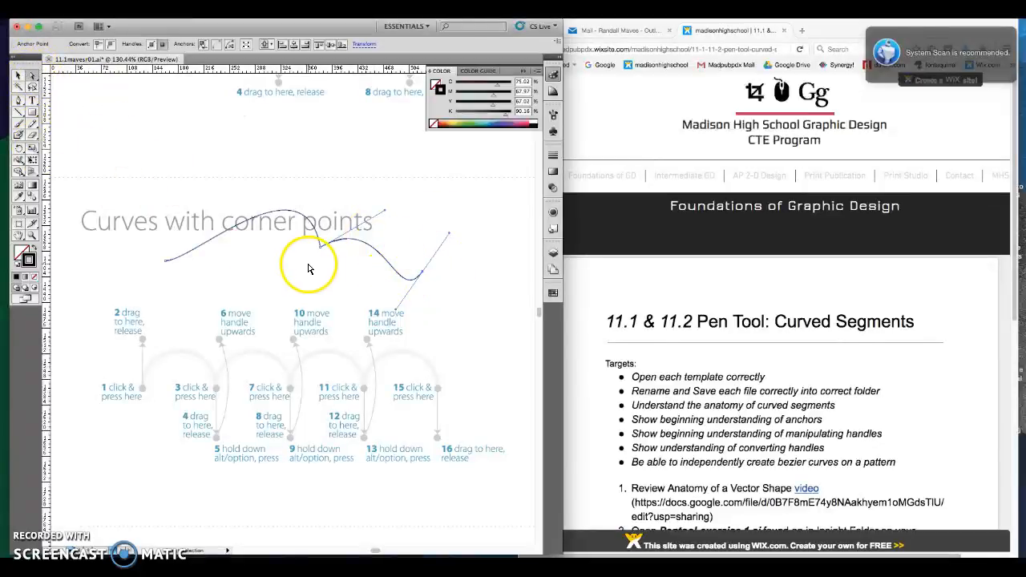
key(Delete)
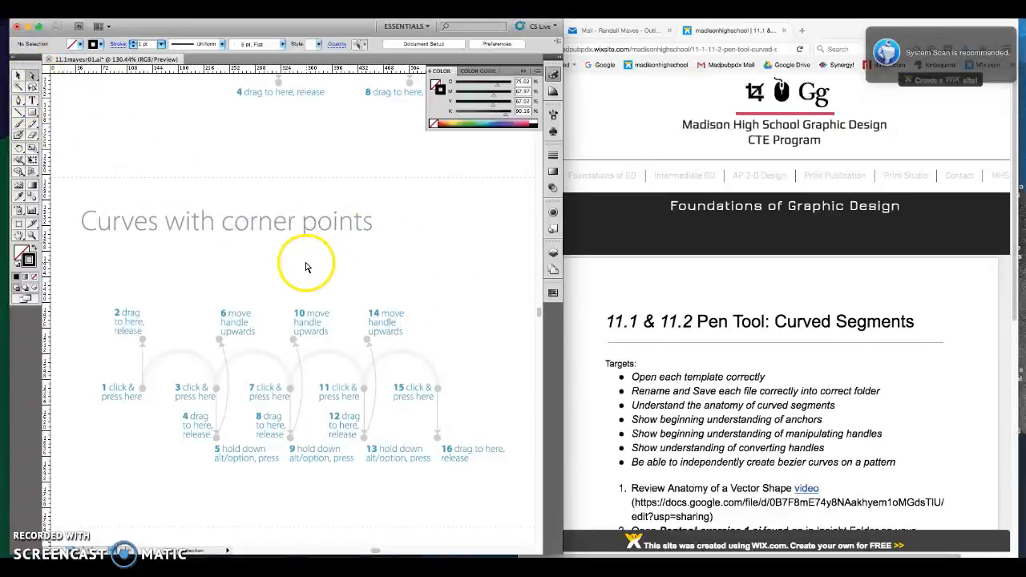
Step: Start tracing the 16-step exercise with anchor 1 and handle at 2, and anchor 3 with its handle pulled to 4 and flipped up to 6
click(18, 100)
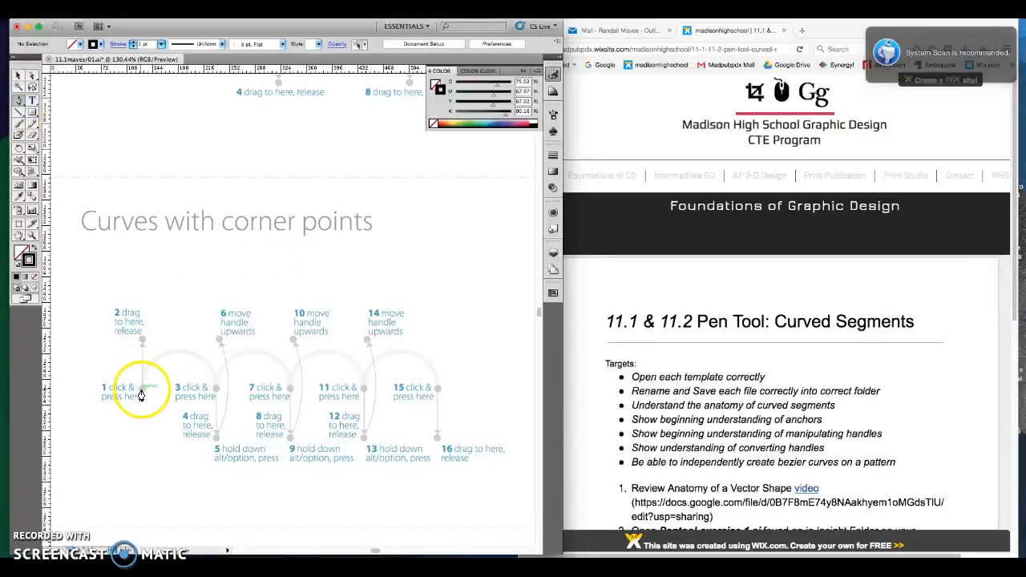
drag(141, 393, 143, 345)
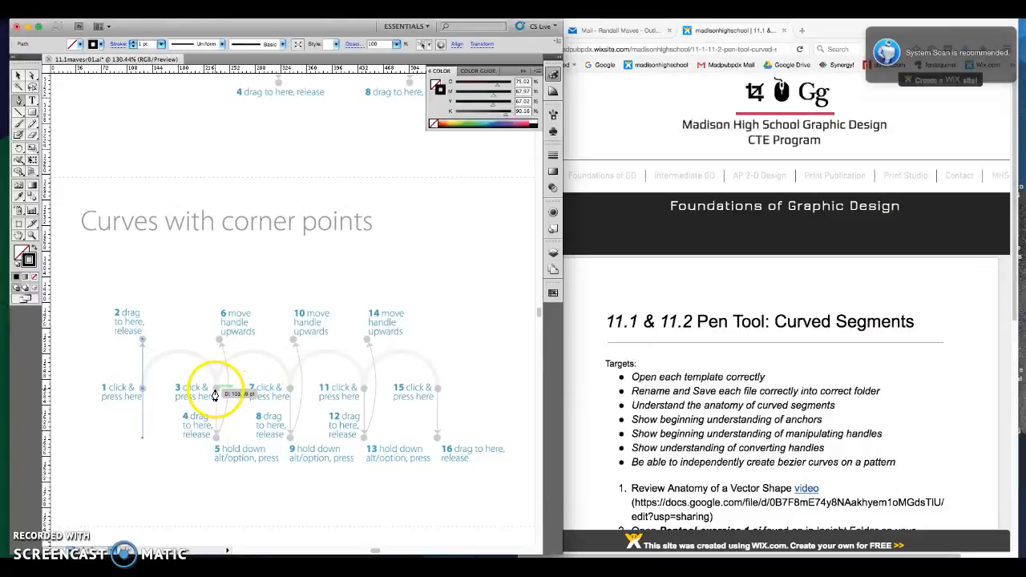
mouse_move(216, 393)
mouse_down()
mouse_move(151, 372)
mouse_move(184, 358)
mouse_move(211, 381)
mouse_move(218, 442)
mouse_up()
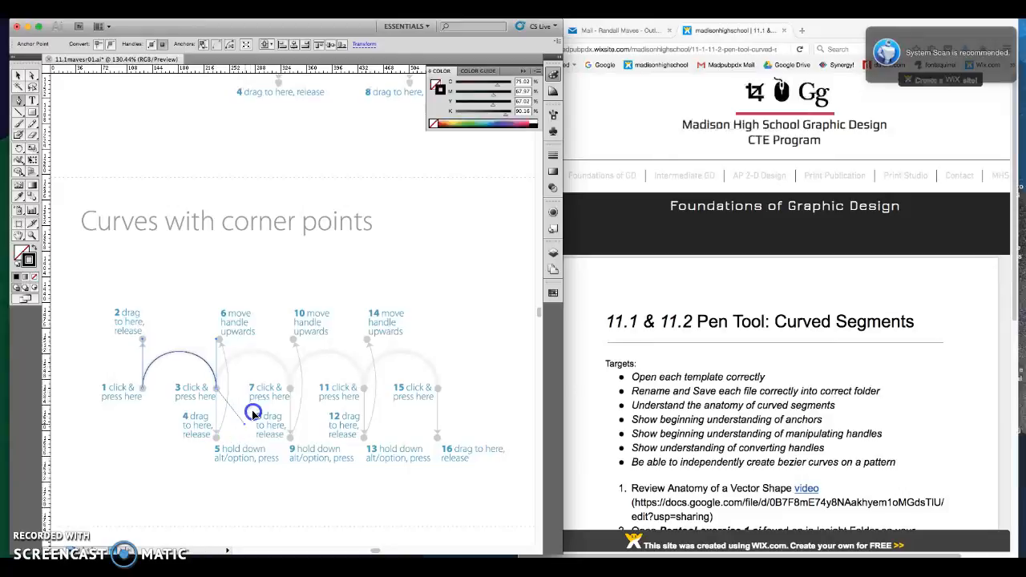
drag(221, 343, 221, 343)
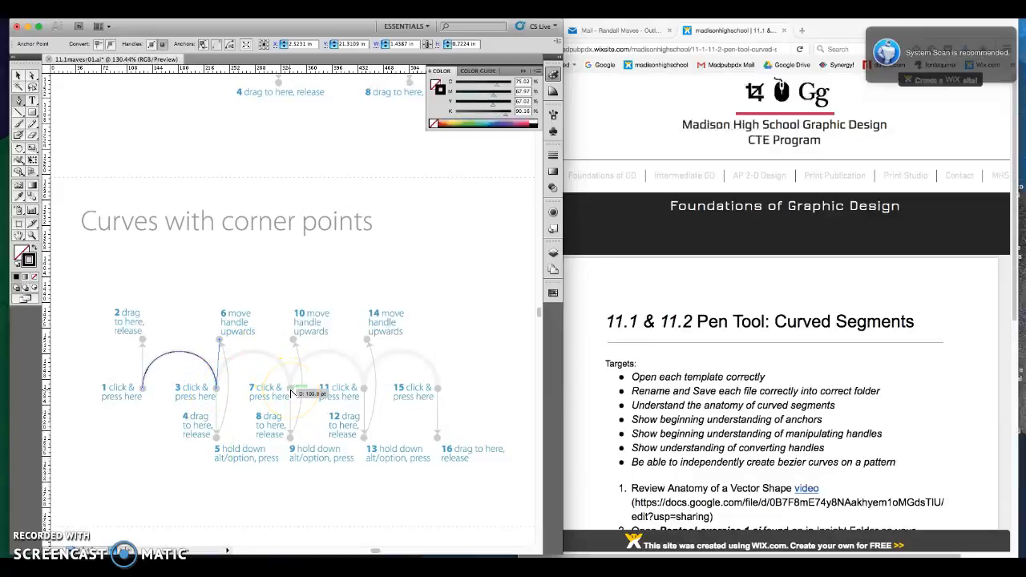
Step: Continue through anchors 7 and 11 with outgoing handles flipped up to 10 and 14, and finish at anchor 15 with its handle at 16
drag(291, 393, 296, 441)
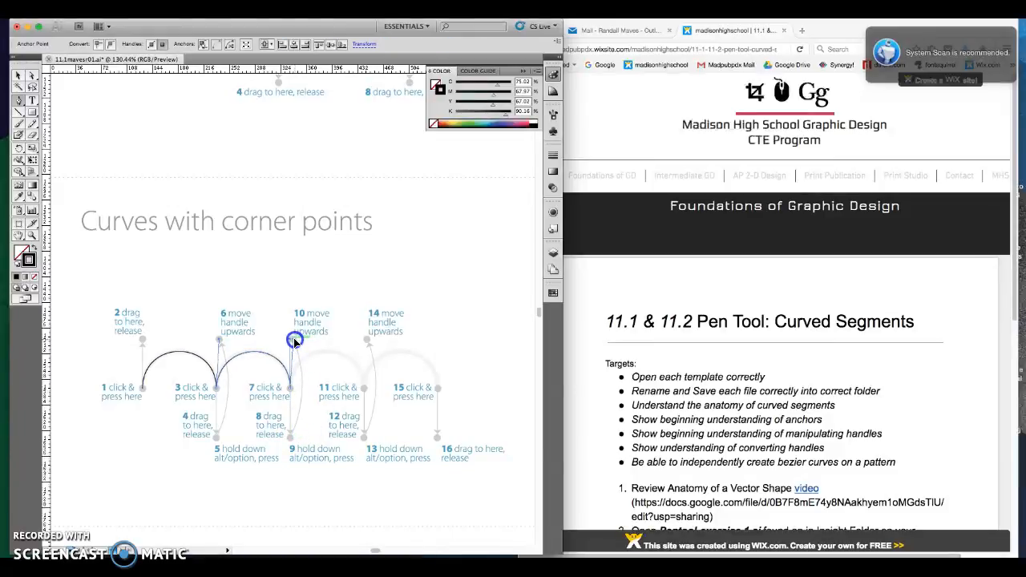
drag(296, 342, 295, 341)
mouse_move(365, 395)
mouse_down()
mouse_move(365, 440)
mouse_move(369, 342)
mouse_up()
drag(437, 389, 440, 441)
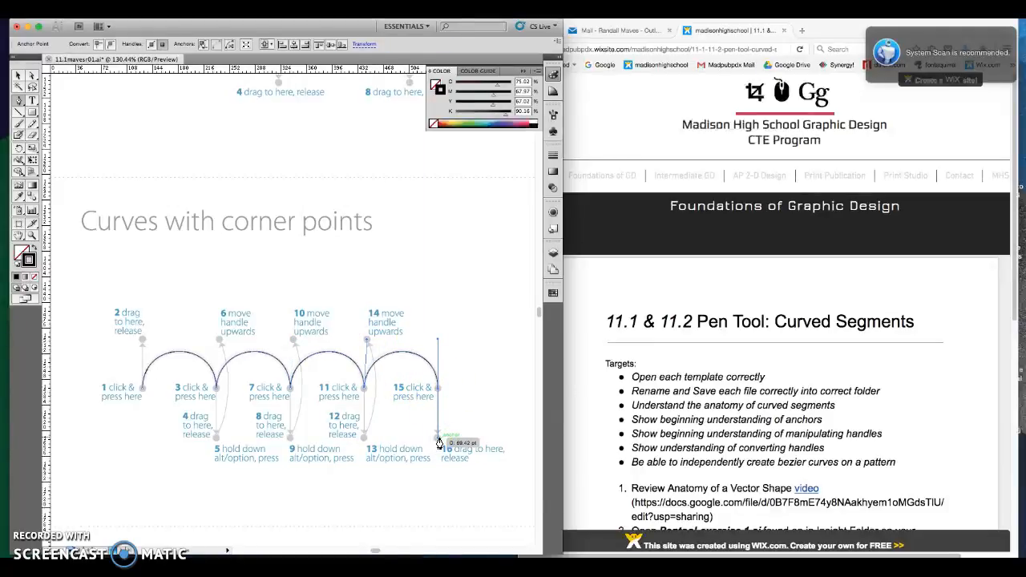
click(18, 76)
Step: Examine the join at corner anchor 3 of the traced path up close, and return to a wider view
click(28, 220)
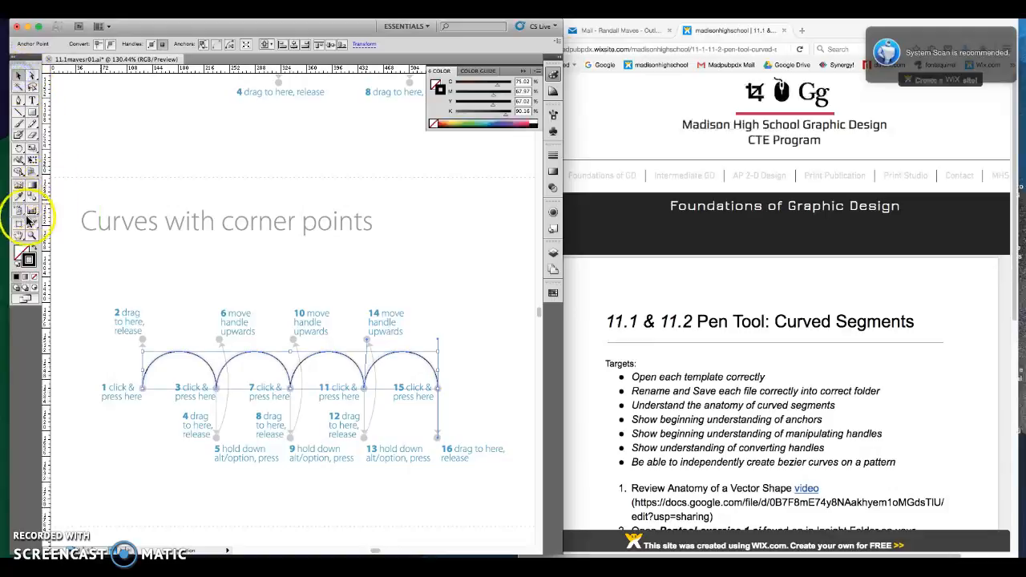
drag(205, 353, 230, 395)
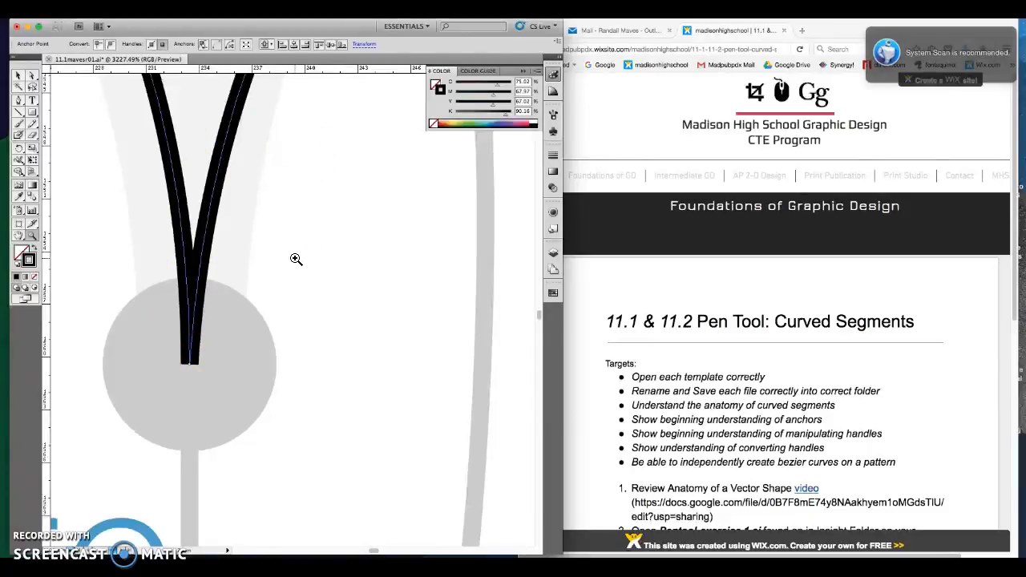
key(super+;)
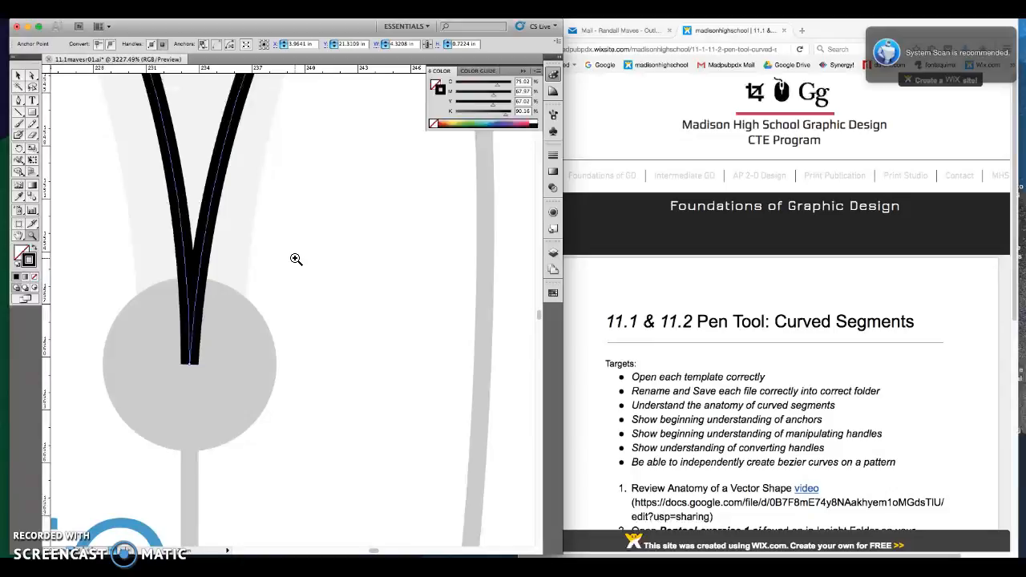
key(super+minus)
key(super+minus)
key(super+minus)
key(super+minus)
key(super+minus)
key(super+minus)
key(super+minus)
key(super+minus)
key(super+minus)
key(super+minus)
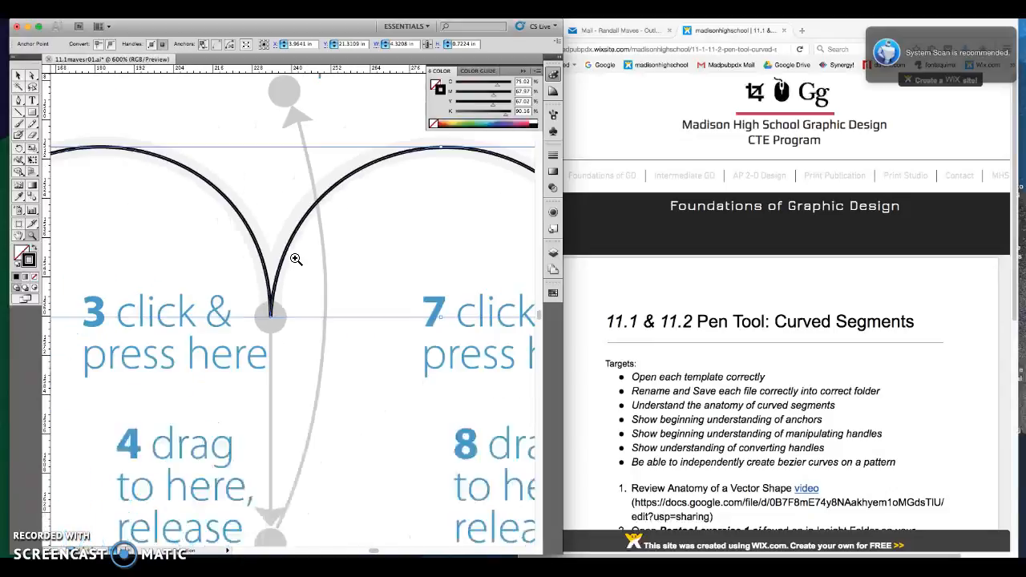
Step: Select the whole traced path of the 16-step corner-point exercise and delete it
key(super+shift+a)
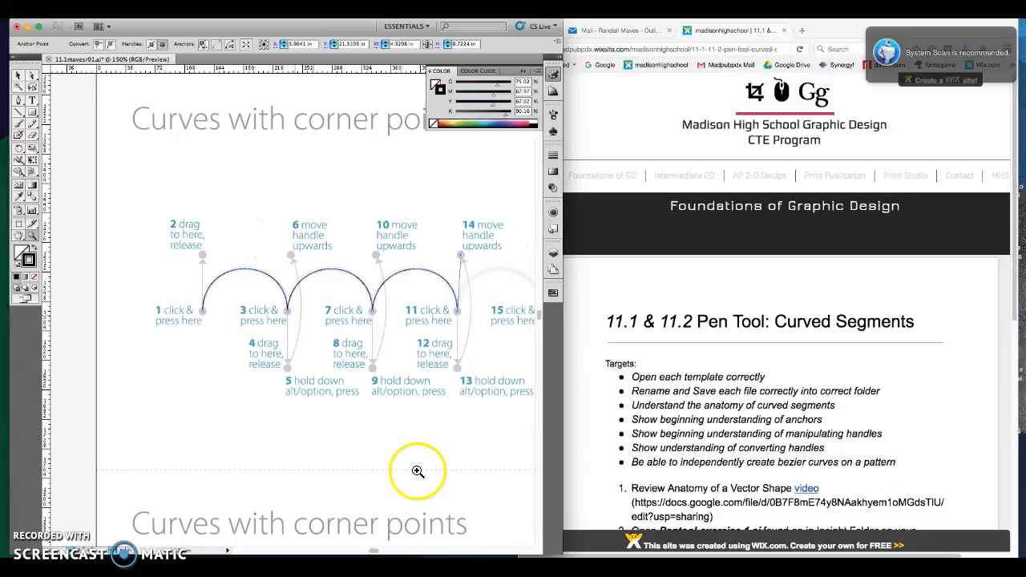
scroll(373, 552, right, 5)
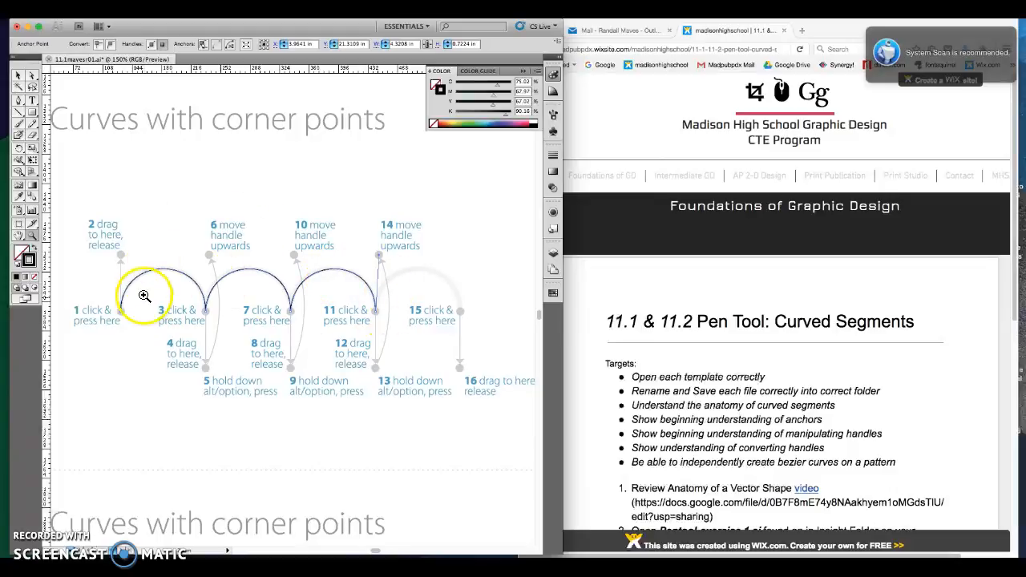
click(18, 75)
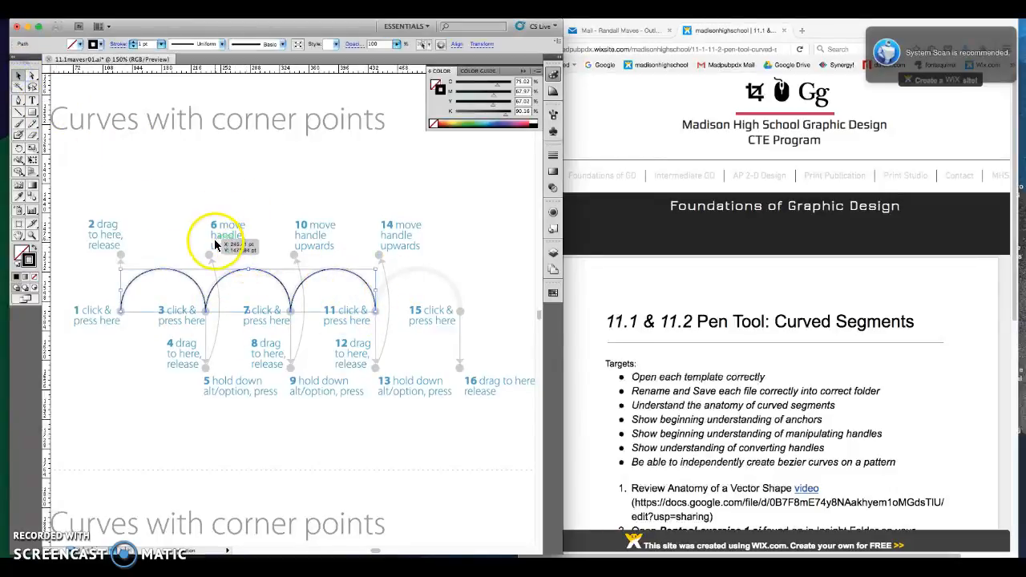
key(Delete)
Step: Retrace the exercise with the Pen tool through anchors 1, 3, 7, 11 and 15, outgoing handles flipped to 6, 10 and 14, then deselect
click(20, 100)
drag(120, 317, 119, 255)
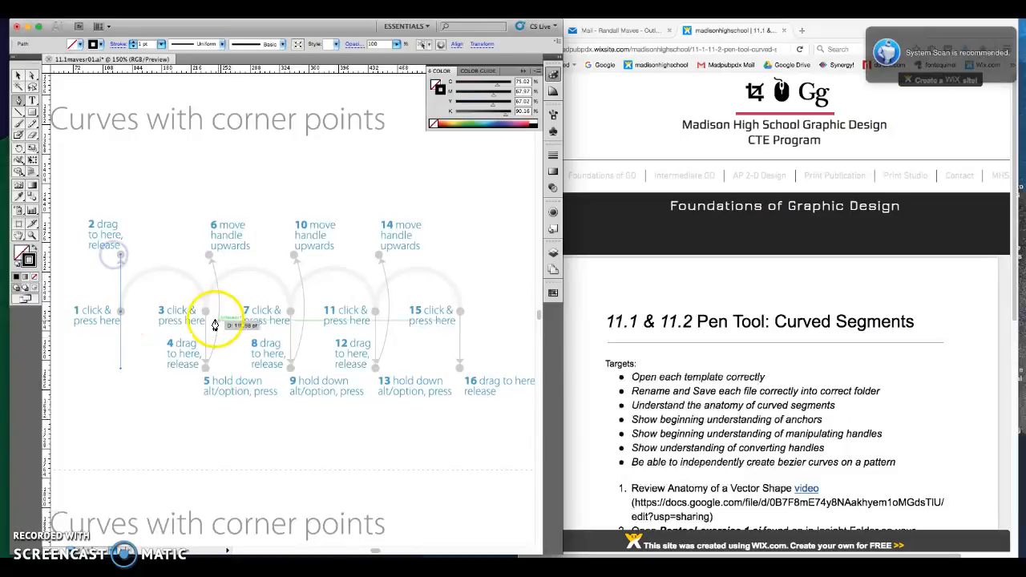
mouse_move(206, 311)
mouse_down()
mouse_move(211, 368)
mouse_move(210, 255)
mouse_up()
drag(289, 311, 295, 257)
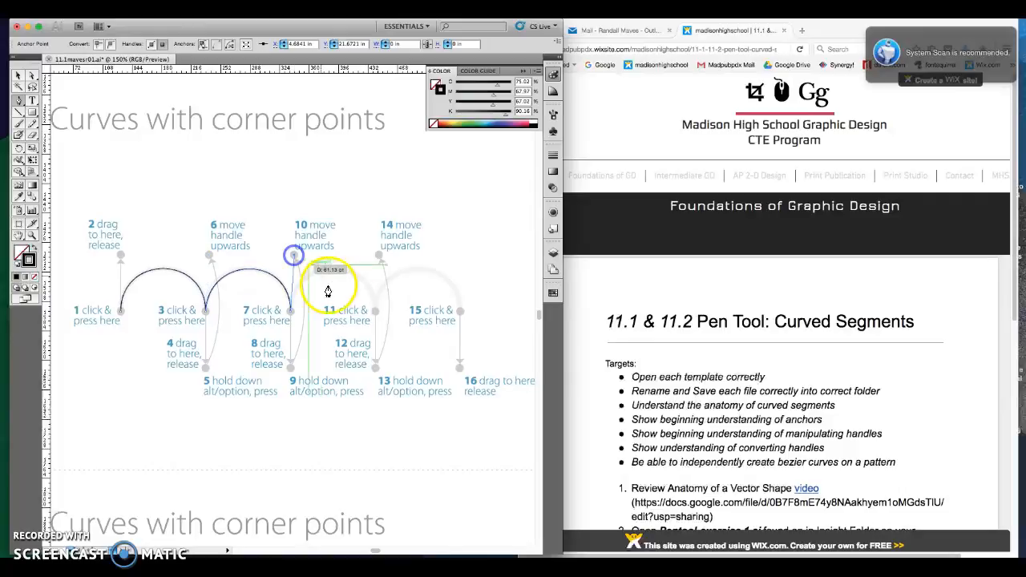
drag(375, 312, 380, 256)
drag(461, 312, 460, 367)
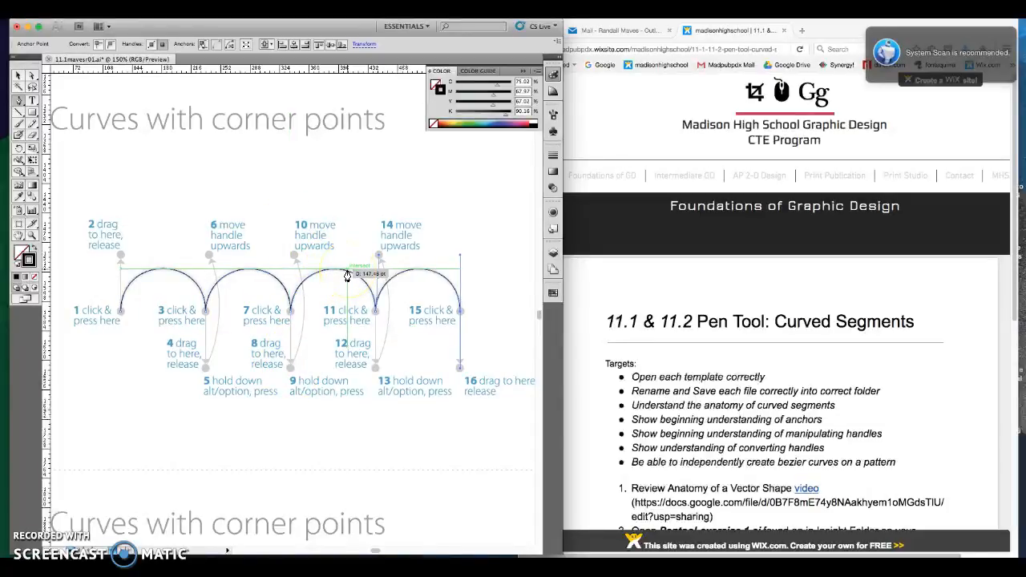
click(17, 78)
click(273, 219)
Step: Start tracing the "Combining curves with straight lines" exercise with anchor 1 and its handle at 2, and anchor 3 with its handle at 4
drag(375, 553, 390, 551)
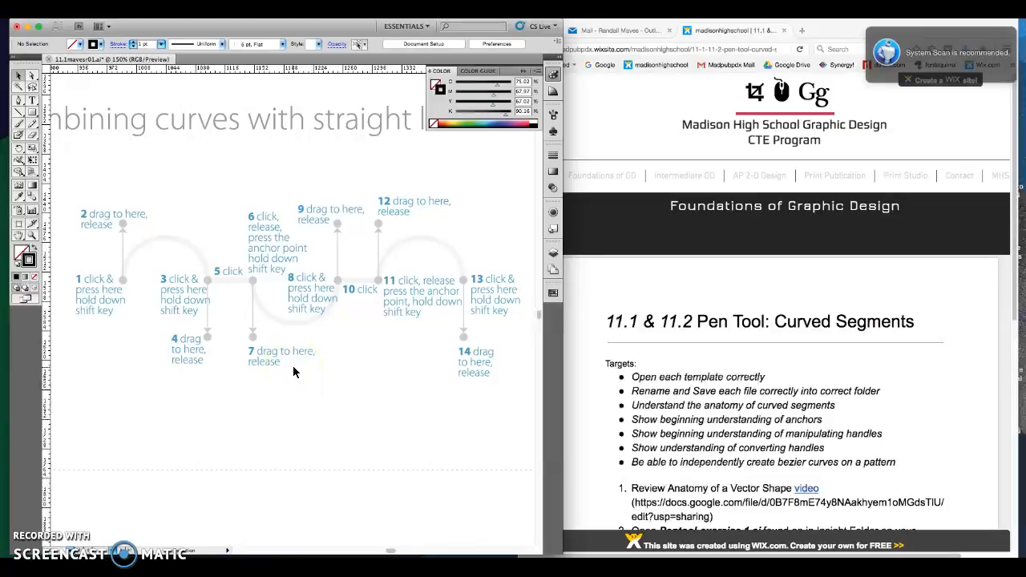
key(super+0)
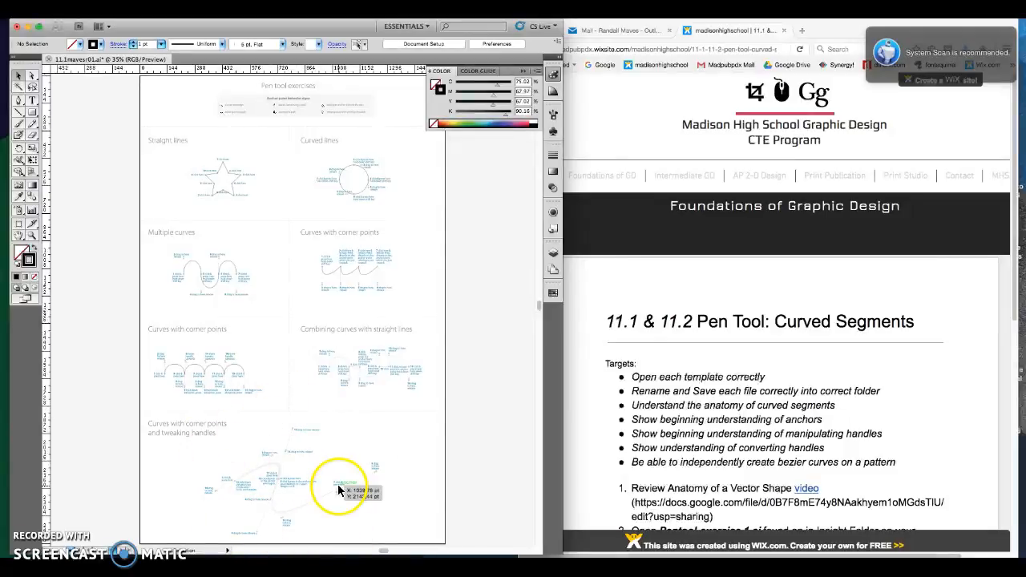
click(32, 235)
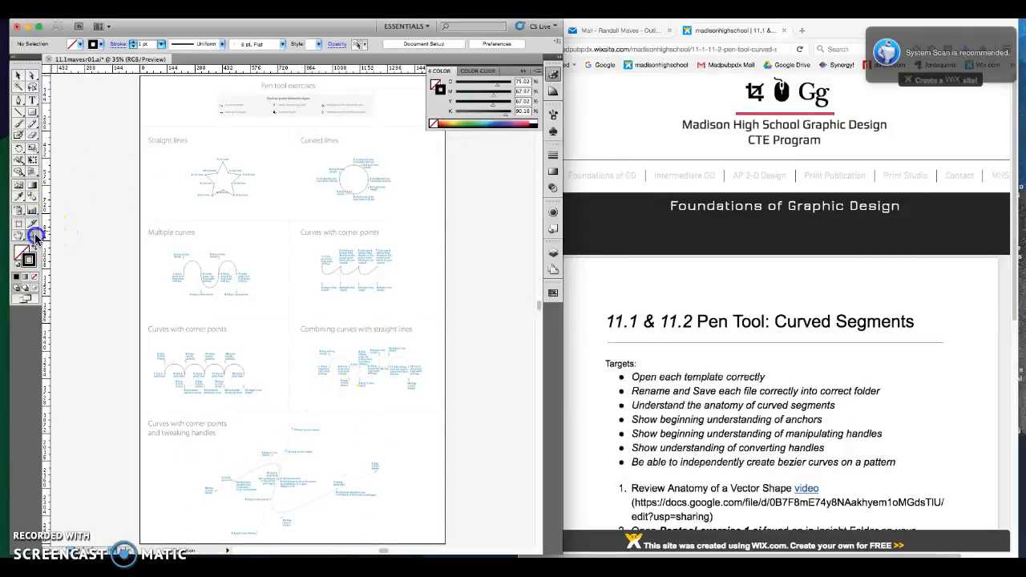
drag(297, 323, 455, 423)
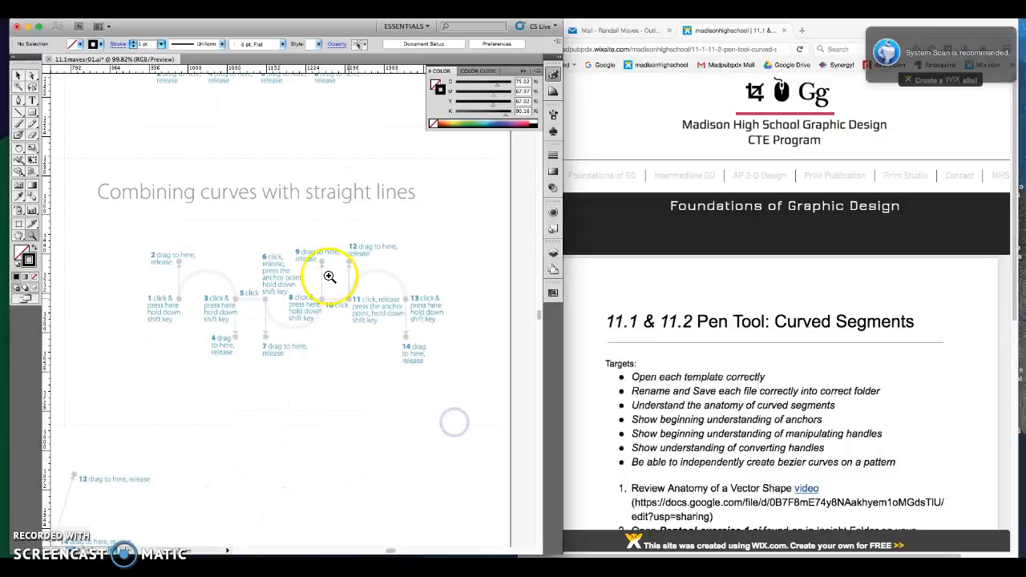
drag(146, 222, 475, 393)
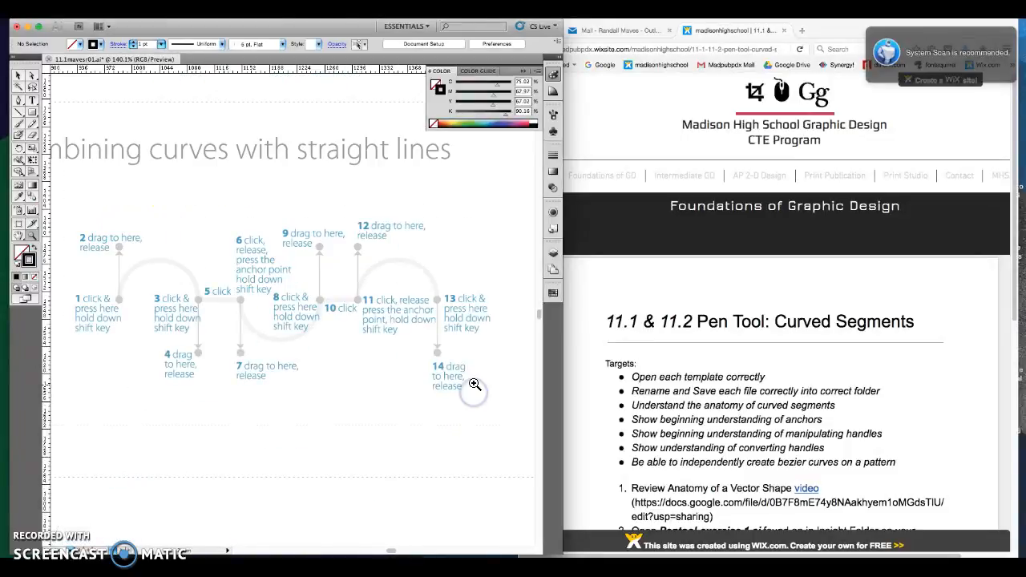
click(19, 100)
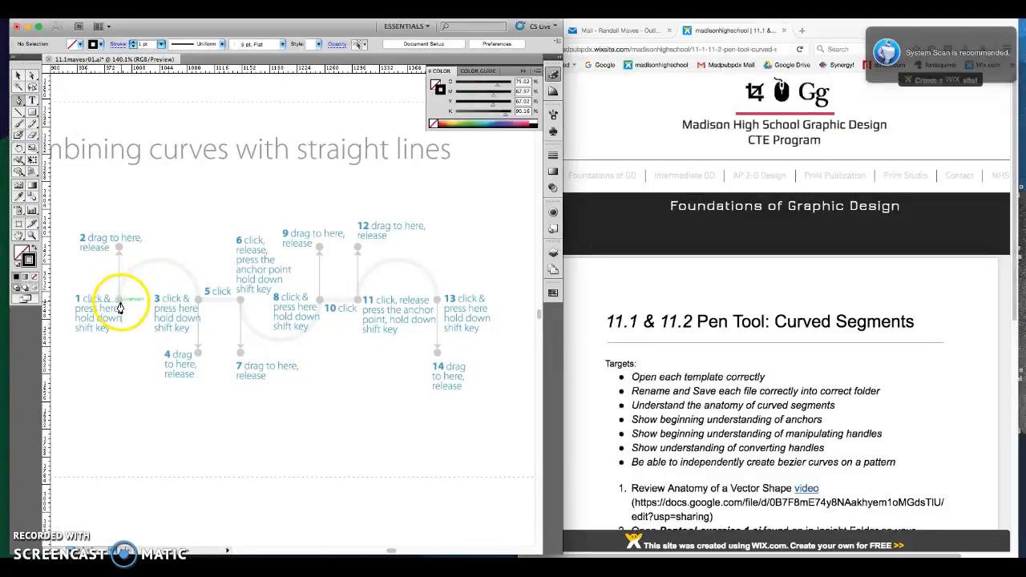
drag(118, 307, 119, 285)
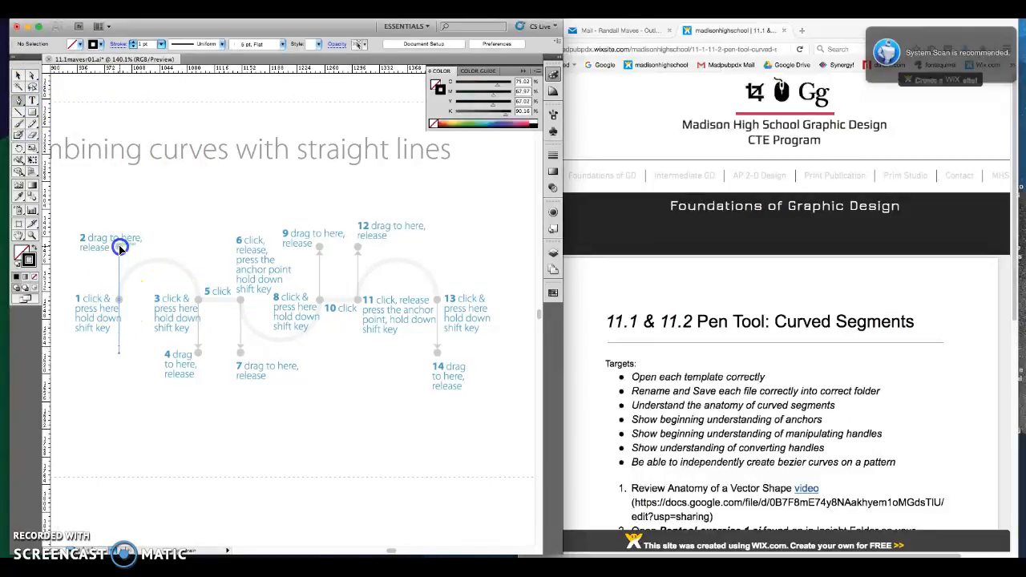
drag(119, 249, 118, 247)
drag(198, 308, 199, 356)
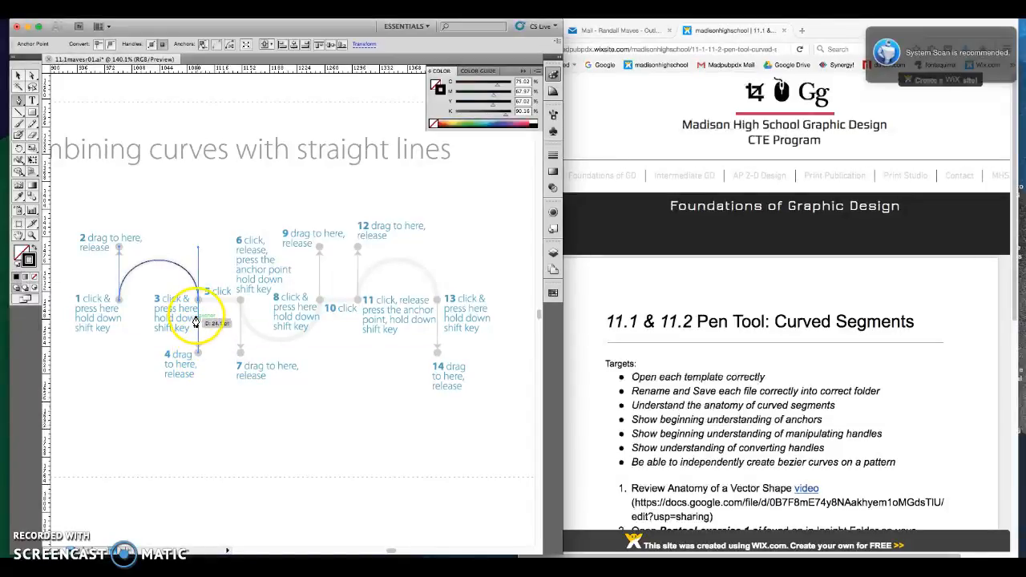
Step: Retract anchor 3's outgoing handle for a straight segment to anchor 6, and curve from handle 7 to anchor 8 with its handle at 9
drag(218, 347, 199, 358)
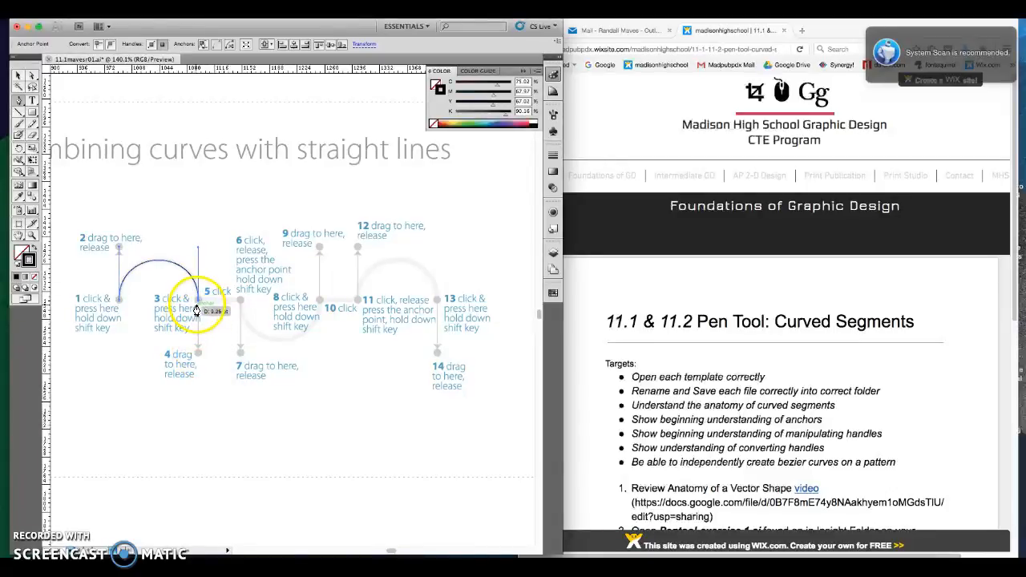
drag(198, 334, 241, 304)
click(240, 303)
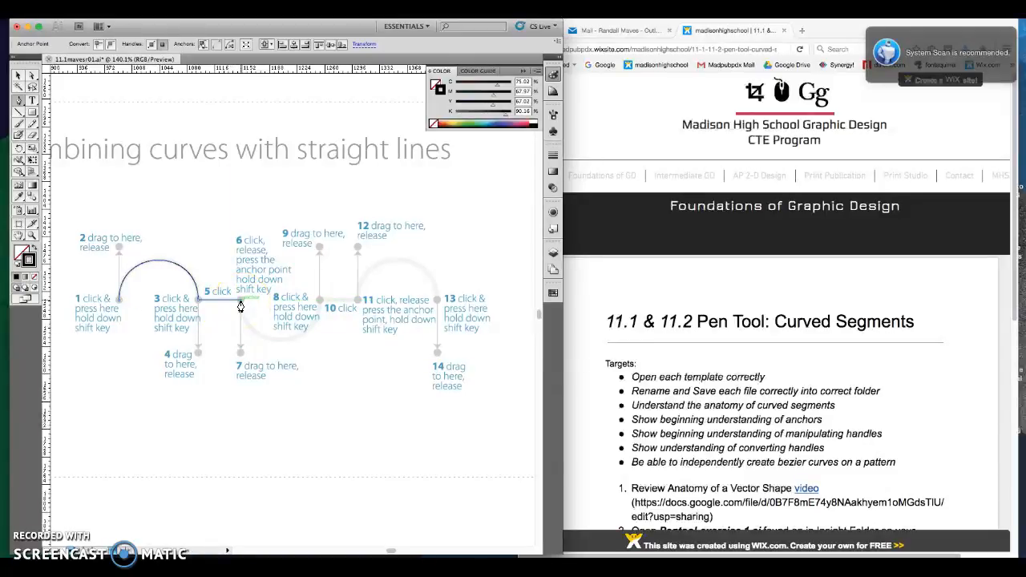
drag(241, 324, 240, 353)
drag(319, 307, 318, 263)
drag(318, 250, 318, 249)
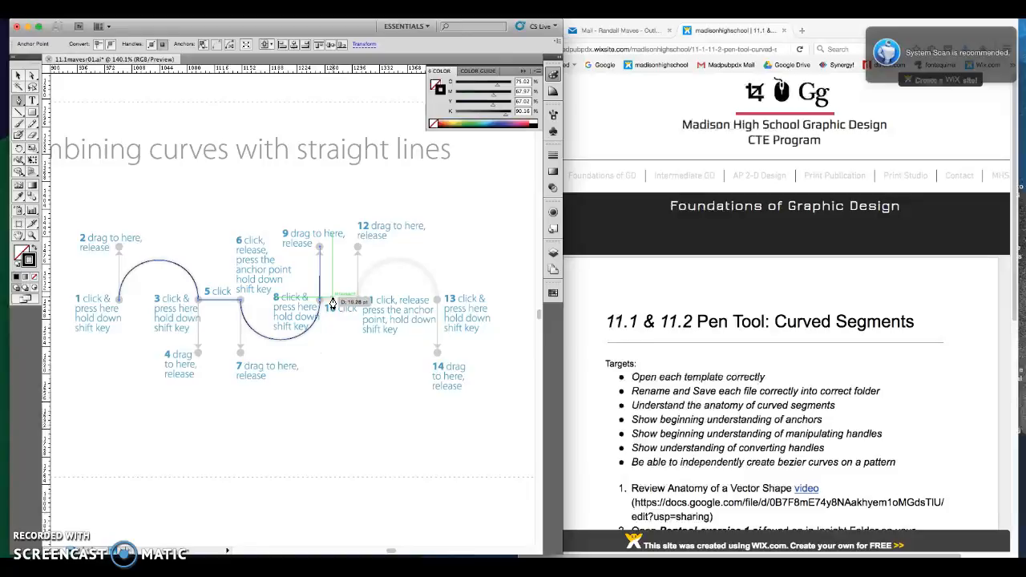
Step: Continue with a straight segment from anchor 8 to 11 and a curve to anchor 13, and delete the whole trial path
right_click(308, 285)
click(316, 290)
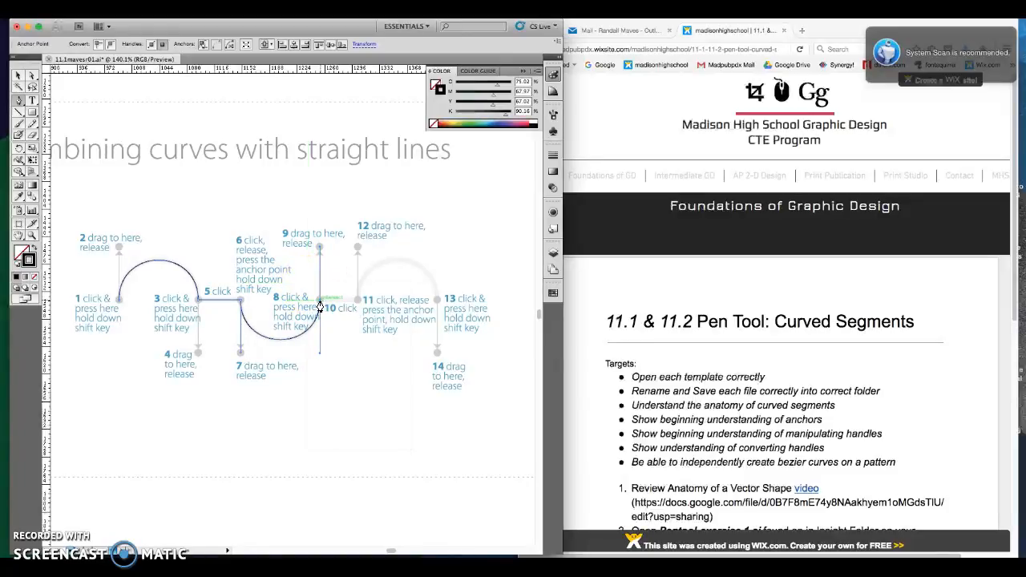
drag(323, 274, 319, 322)
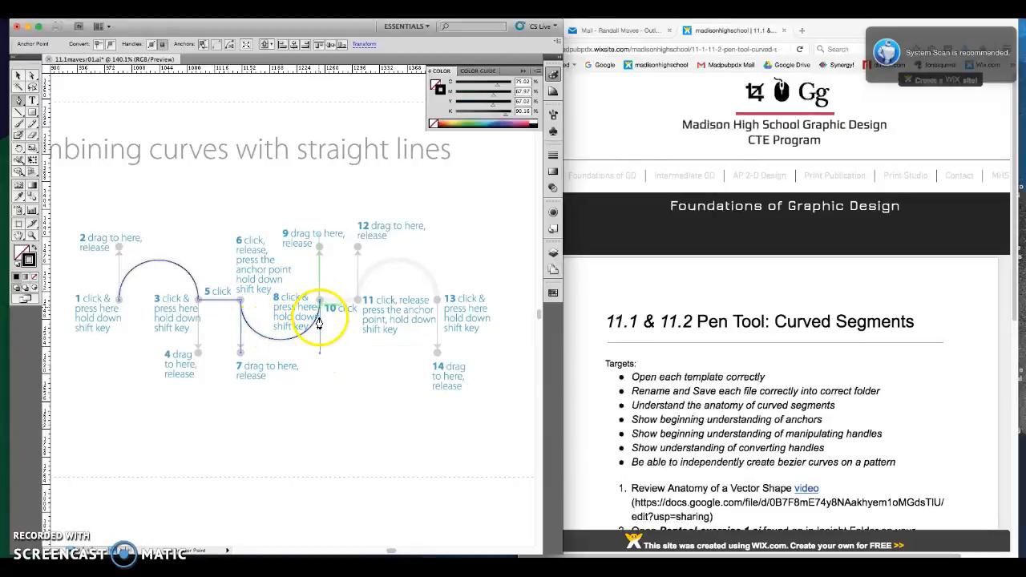
click(358, 300)
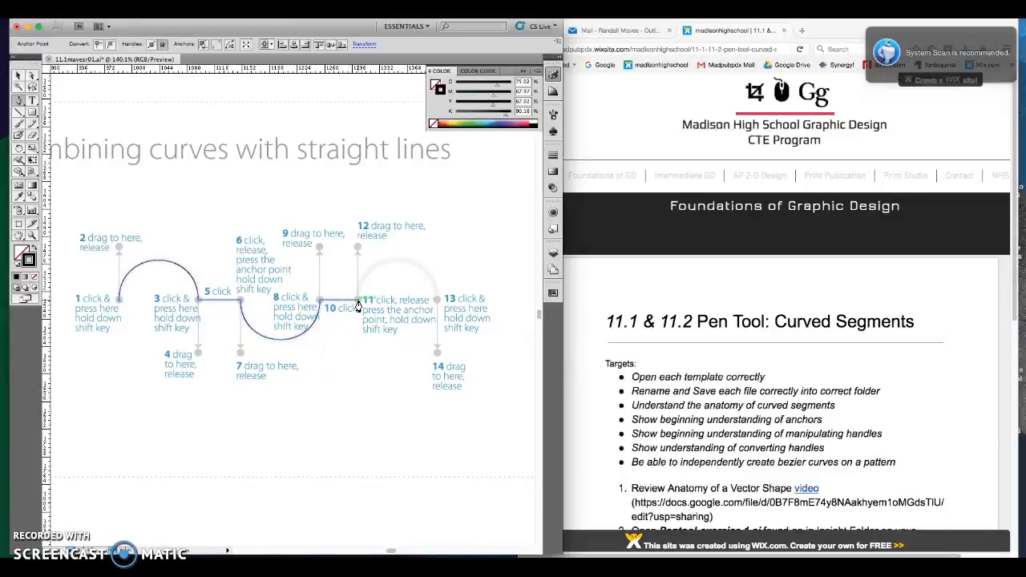
drag(358, 301, 358, 249)
drag(437, 299, 438, 353)
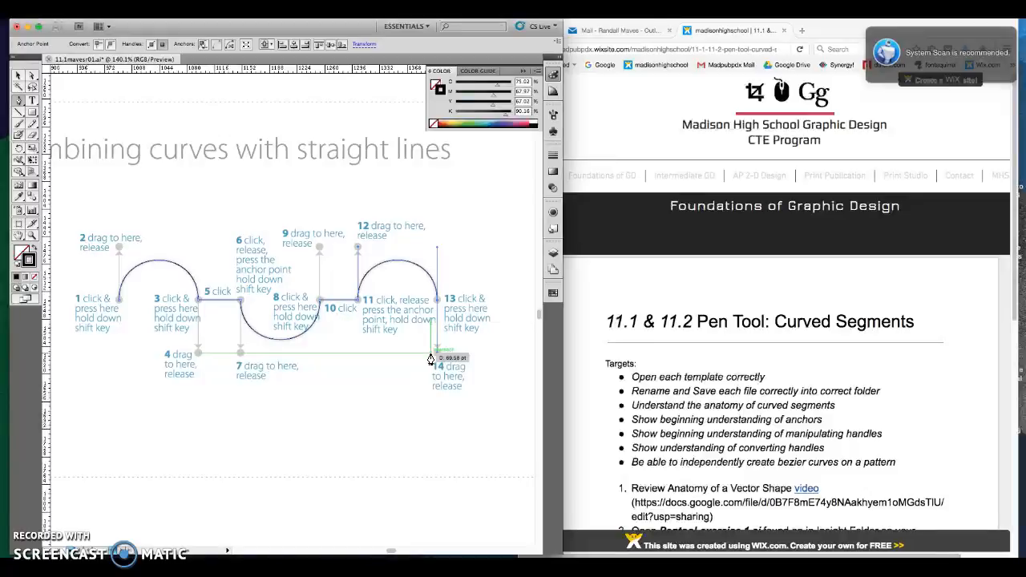
key(Delete)
key(Delete)
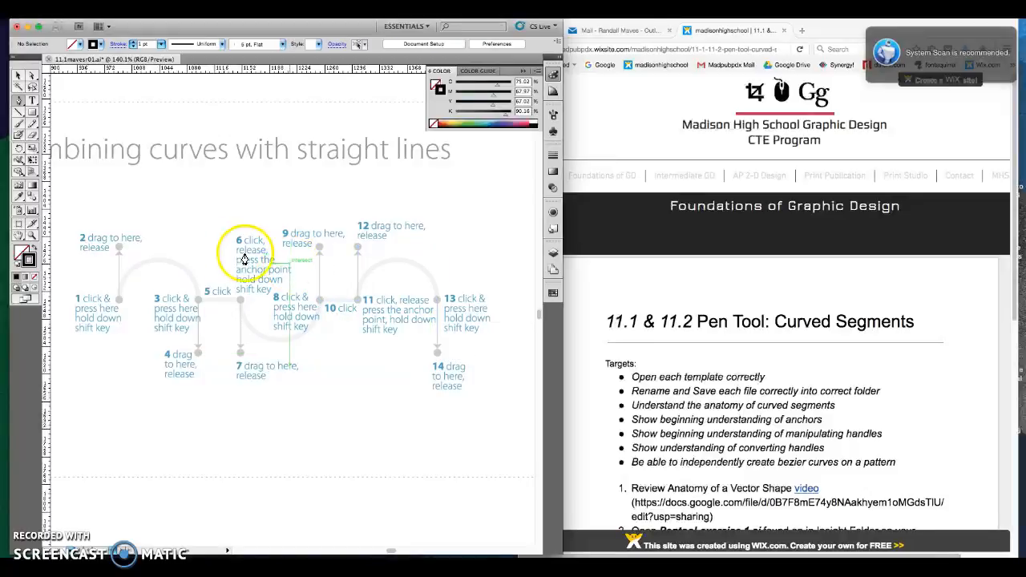
Step: Restart the trace with anchor 1 and its handle at 2, and anchor 3 with its handle at 4, retracting anchor 3's outgoing handle
drag(119, 300, 118, 248)
drag(198, 300, 199, 353)
click(198, 300)
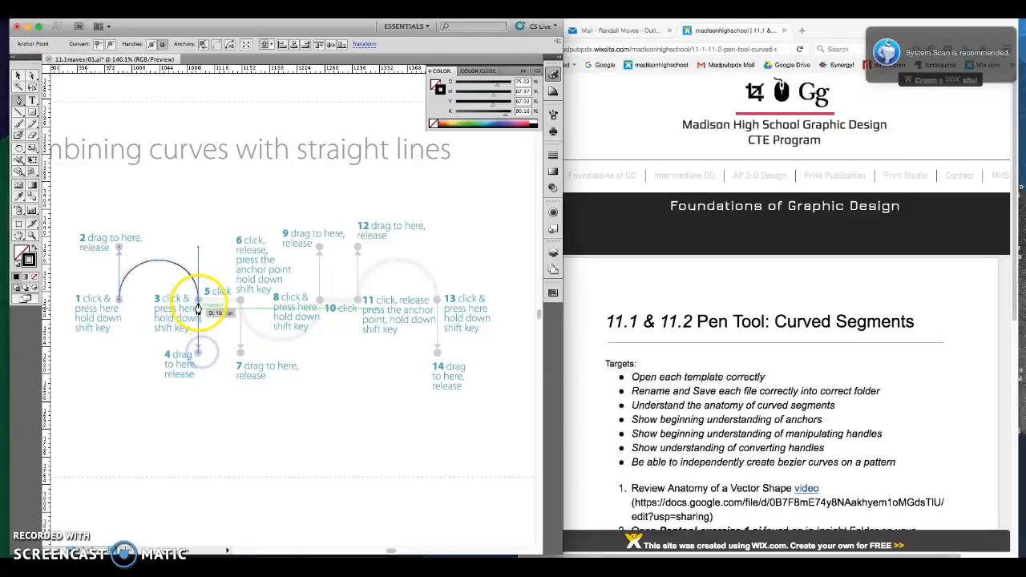